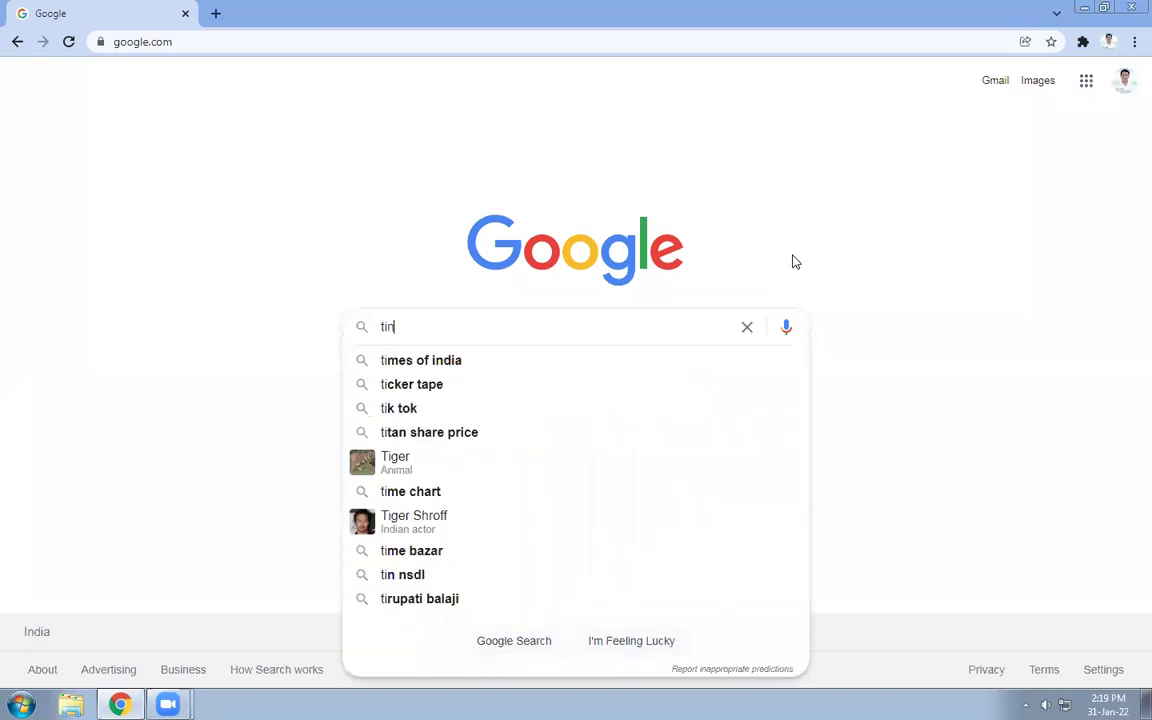
Search Google for tinkercad and open the official Tinkercad website from the results.
{"action": "type", "text": "ad"}
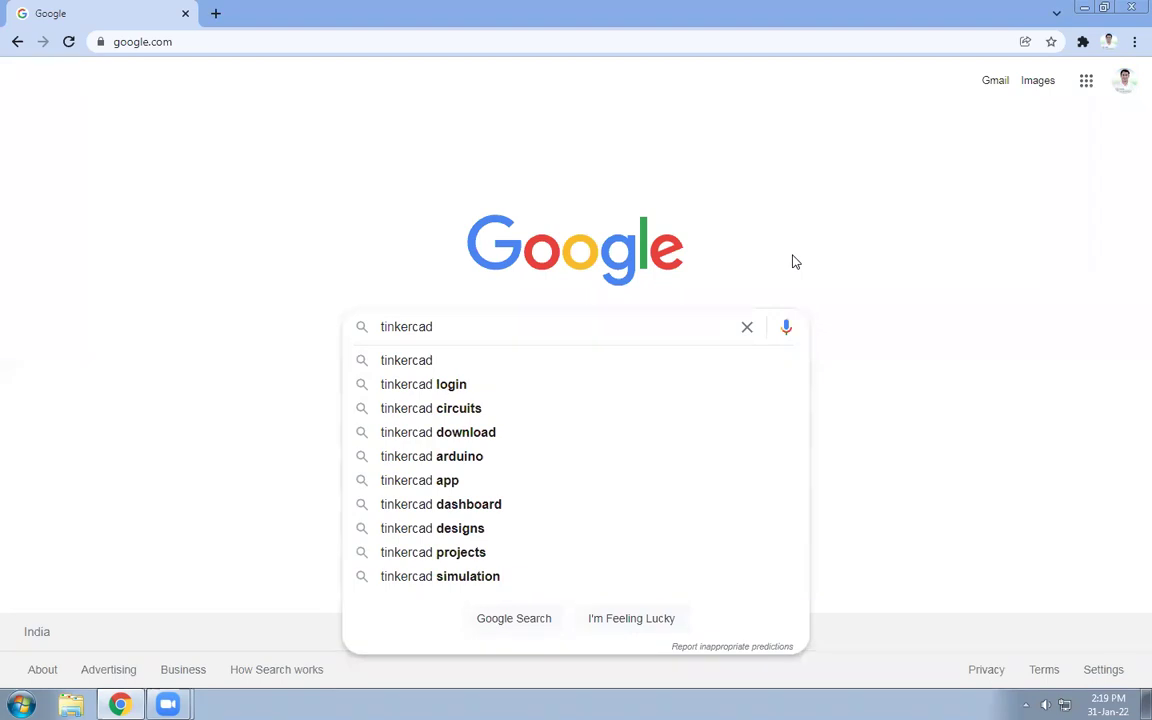
{"action": "key", "text": "Return"}
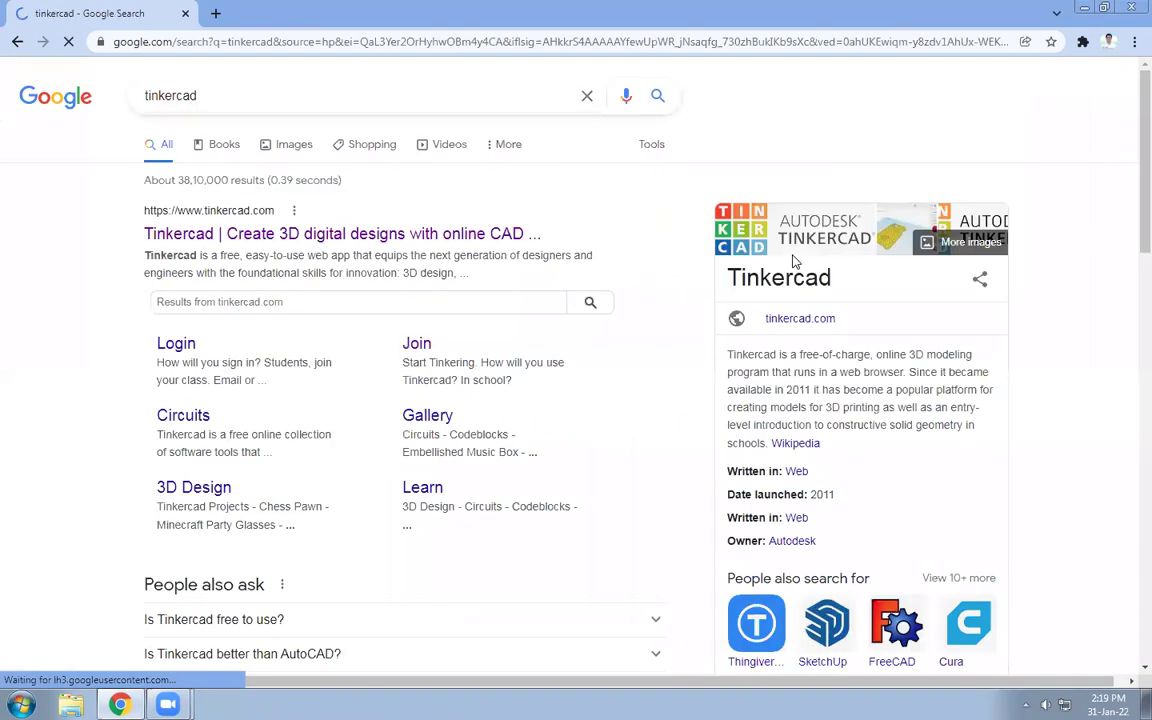
{"action": "left_click", "coordinate": [320, 235]}
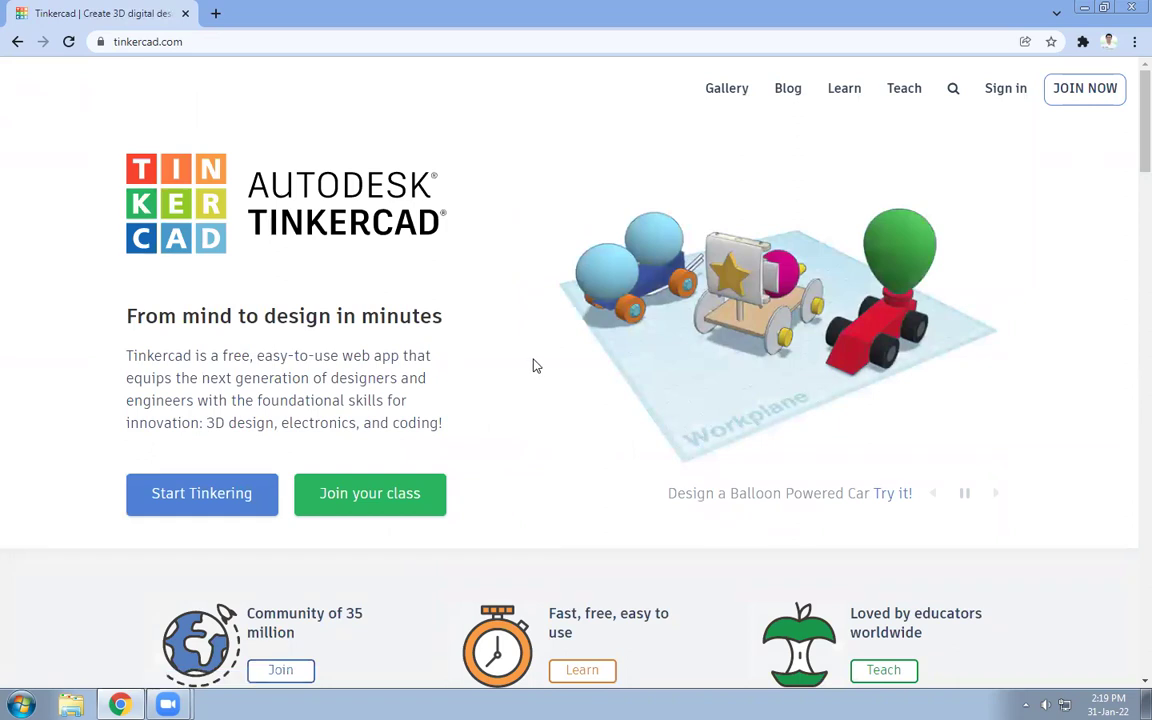
Sign in to Tinkercad with Google, using the first listed college account.
{"action": "scroll", "coordinate": [533, 366], "scroll_direction": "down", "scroll_amount": 2}
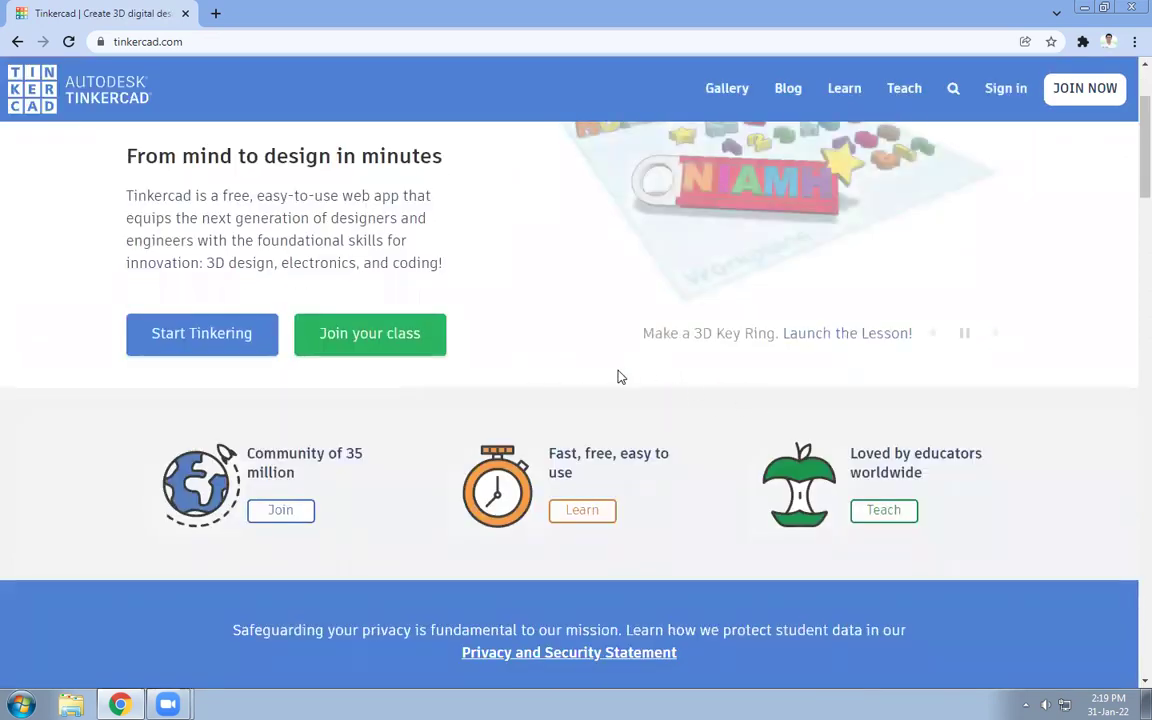
{"action": "scroll", "coordinate": [617, 378], "scroll_direction": "up", "scroll_amount": 1}
{"action": "scroll", "coordinate": [533, 385], "scroll_direction": "up", "scroll_amount": 1}
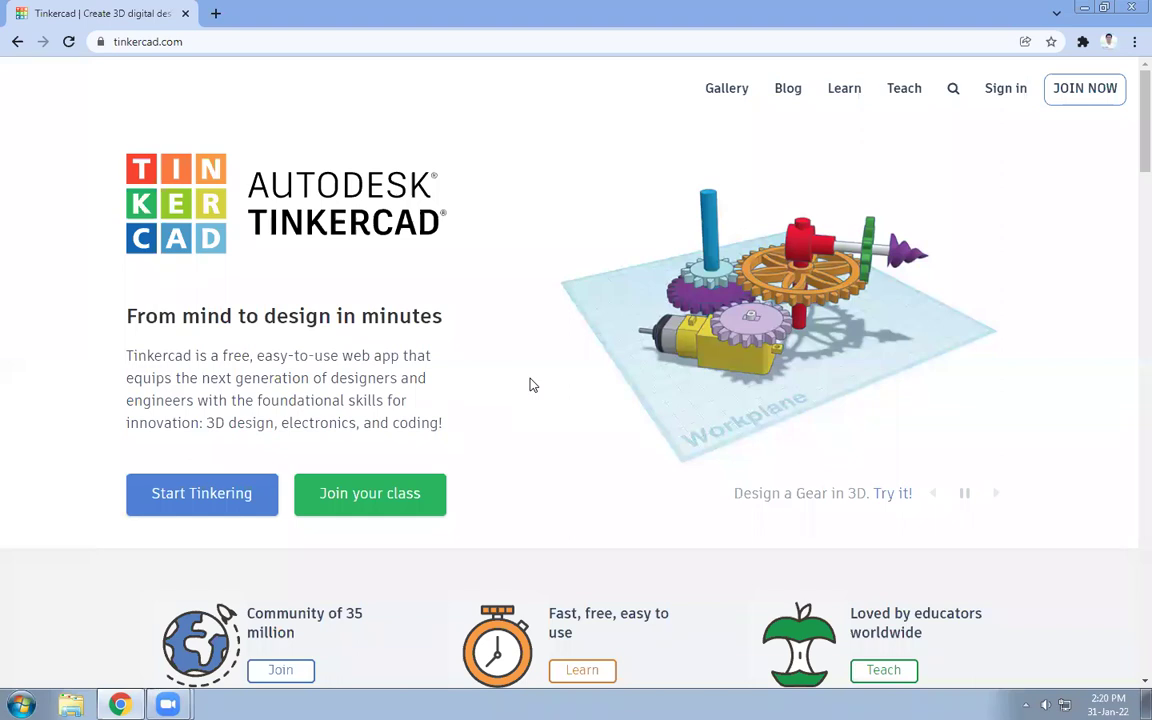
{"action": "left_click", "coordinate": [1008, 91]}
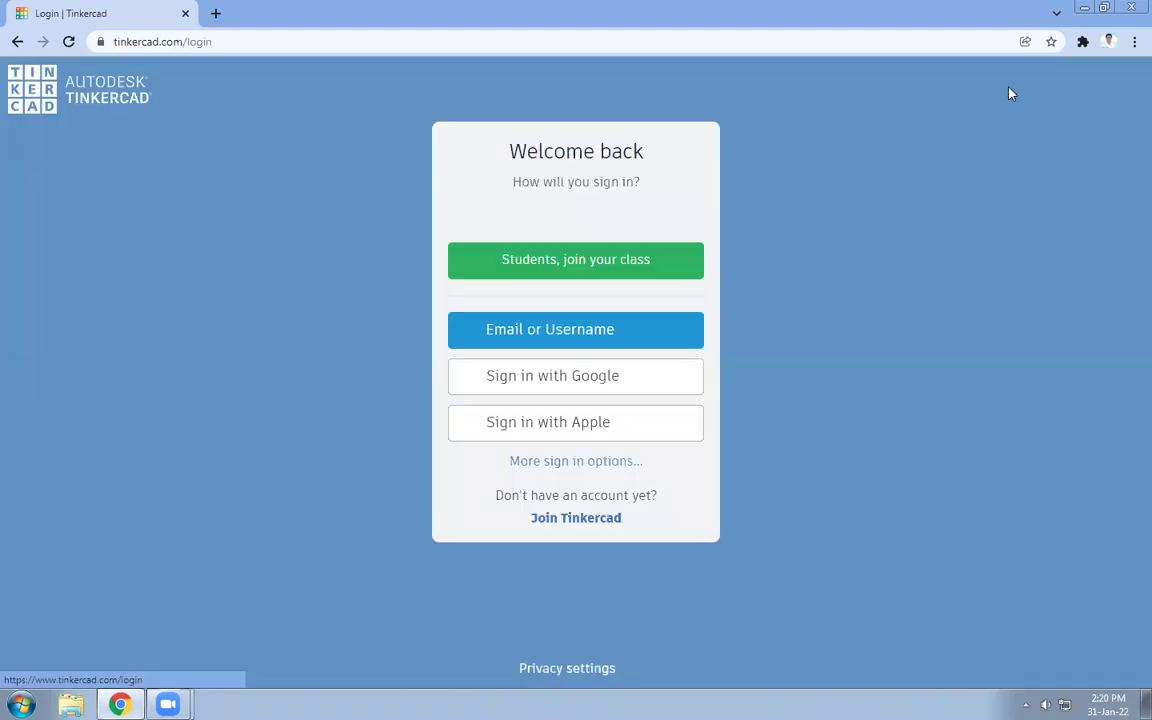
{"action": "left_click", "coordinate": [598, 377]}
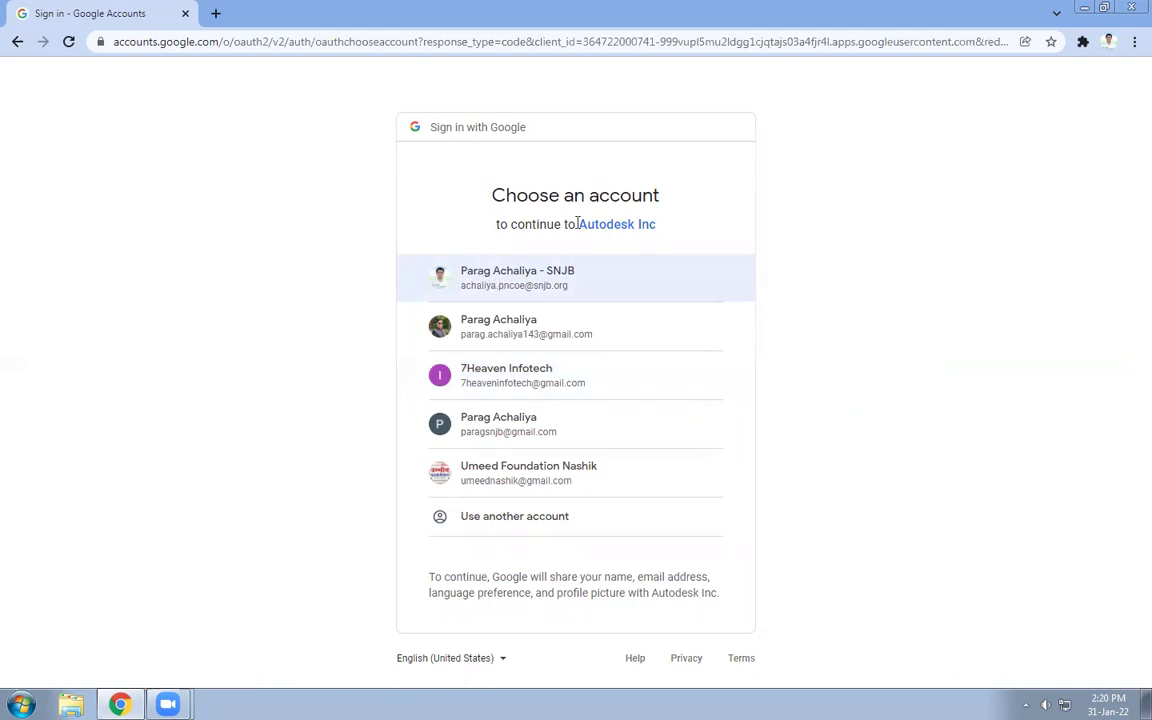
{"action": "left_click", "coordinate": [524, 277]}
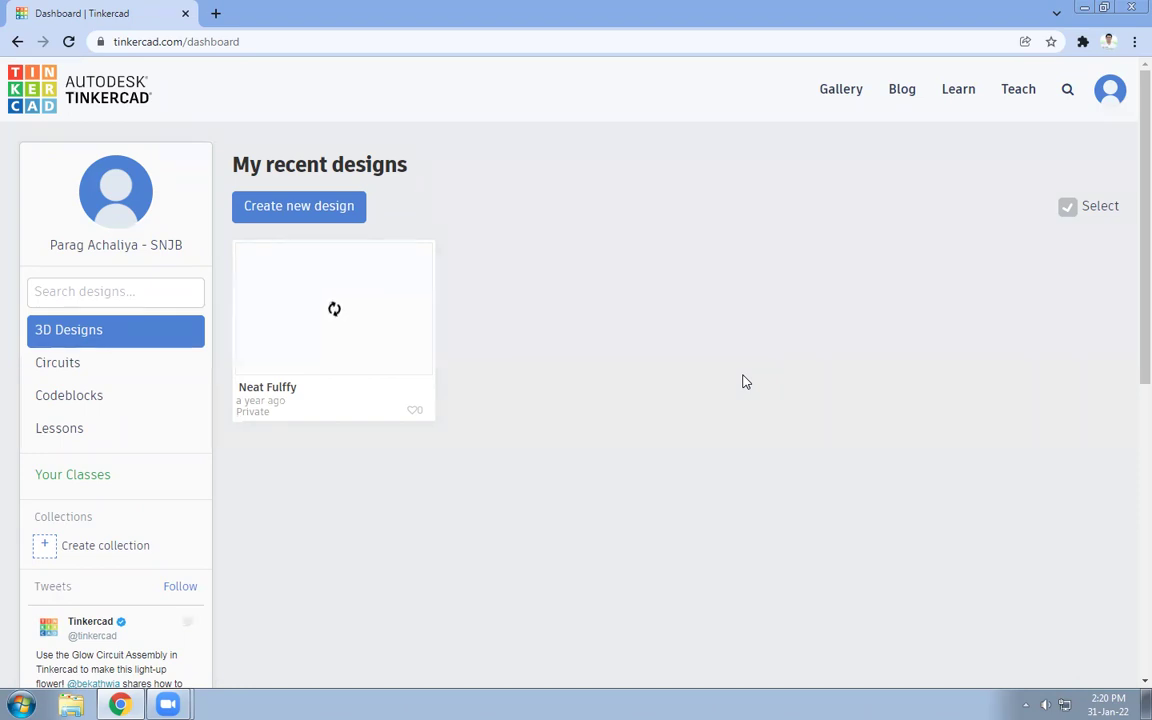
Create a new 3D design, dismiss the Notes tip and look through the Basic Shapes library.
{"action": "left_click", "coordinate": [311, 217]}
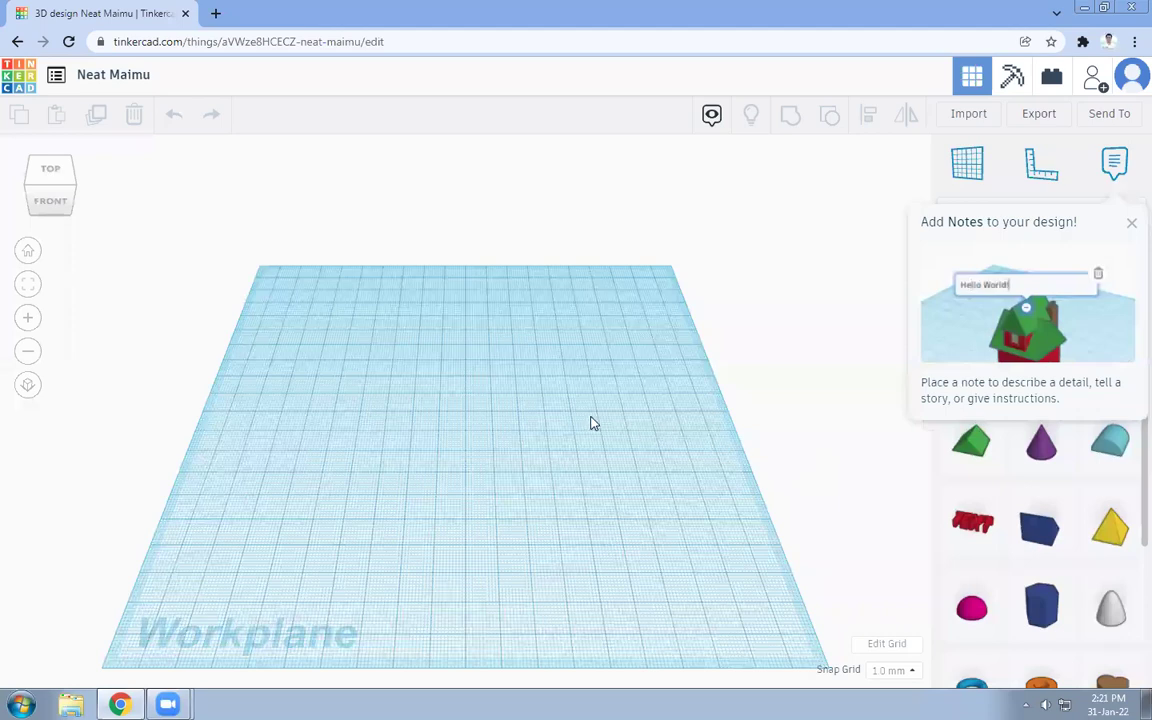
{"action": "scroll", "coordinate": [643, 411], "scroll_direction": "down", "scroll_amount": 2}
{"action": "scroll", "coordinate": [645, 413], "scroll_direction": "up", "scroll_amount": 1}
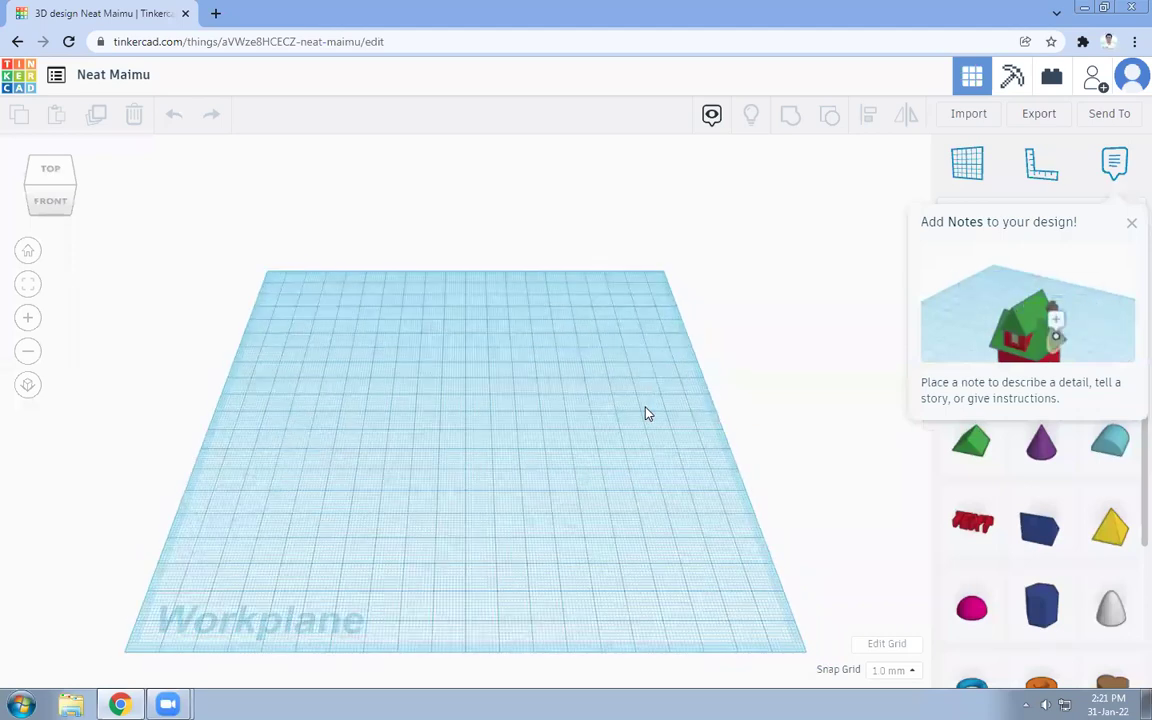
{"action": "scroll", "coordinate": [655, 316], "scroll_direction": "up", "scroll_amount": 1}
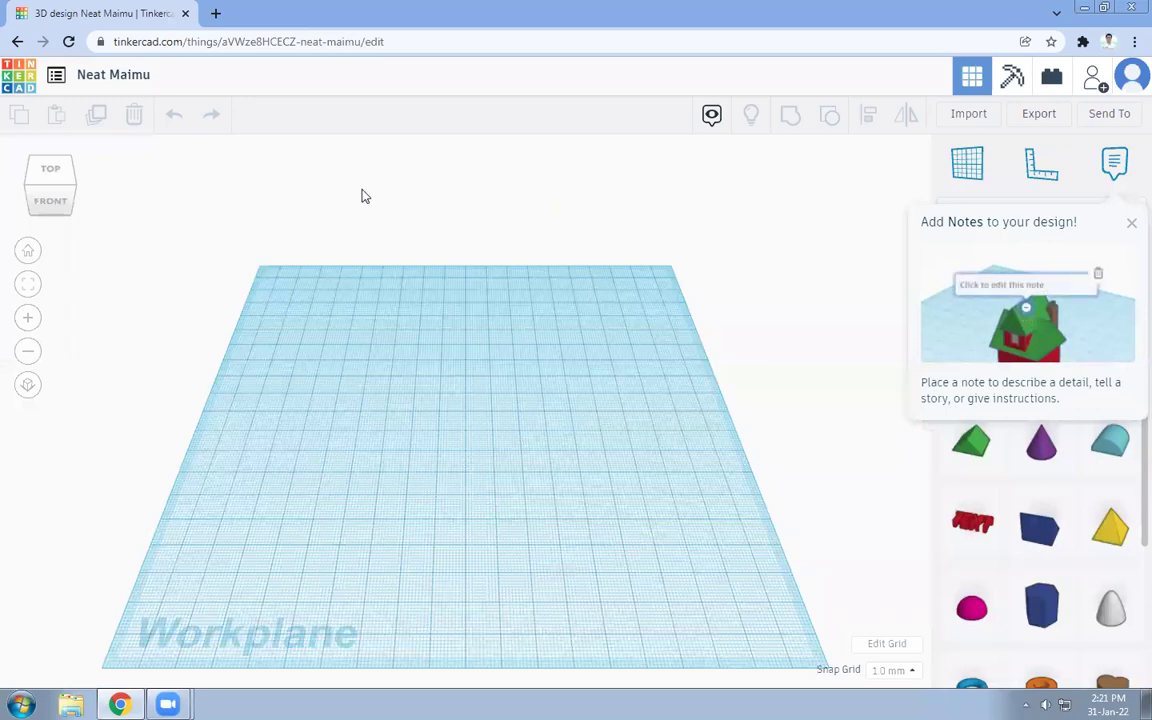
{"action": "left_click", "coordinate": [1131, 223]}
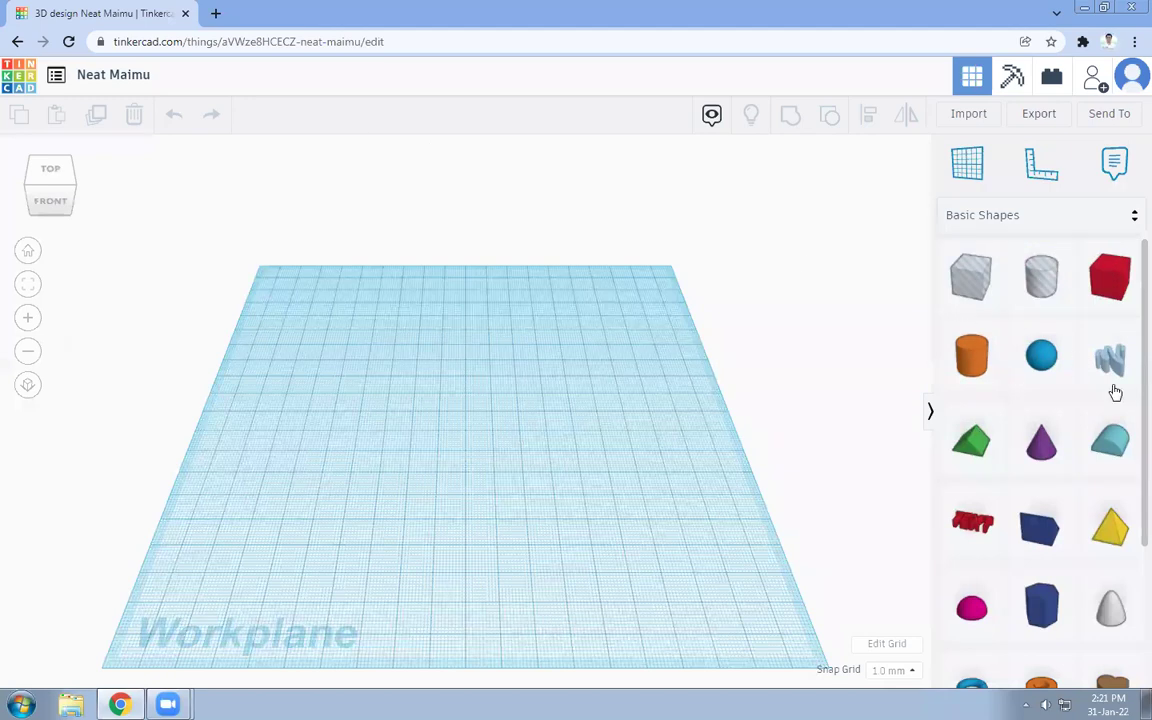
{"action": "scroll", "coordinate": [1026, 458], "scroll_direction": "down", "scroll_amount": 3}
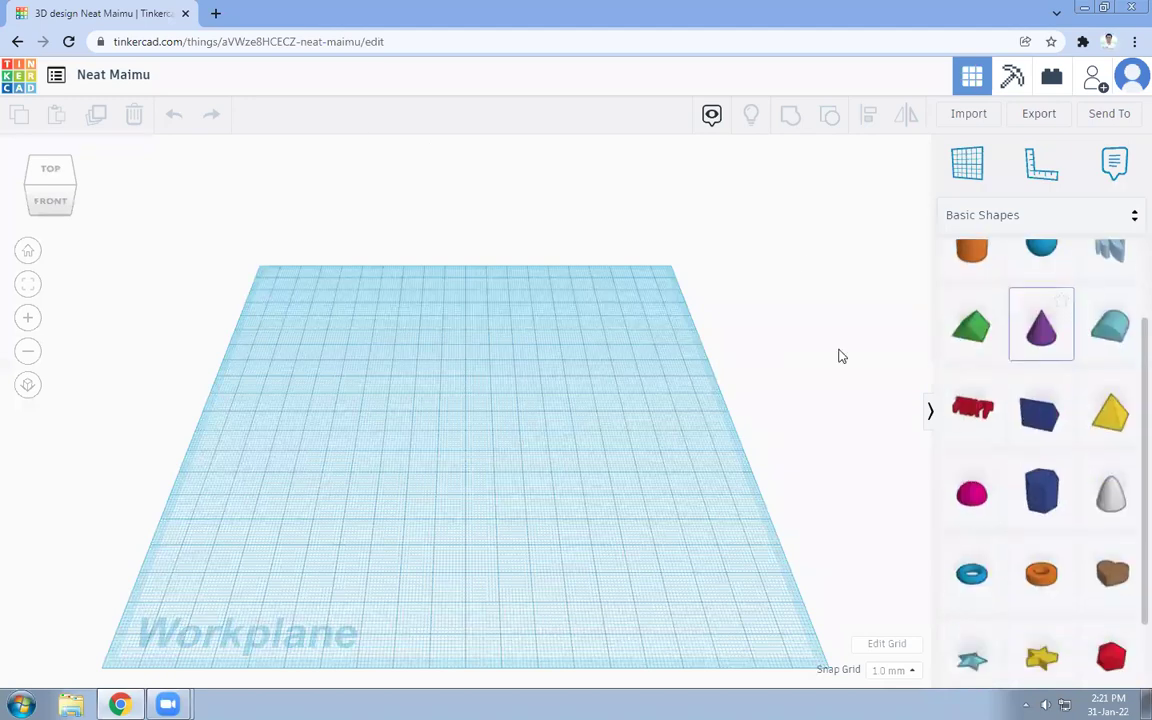
Return to the dashboard, create a new circuit under Circuits and dismiss the Starters tip.
{"action": "left_click", "coordinate": [17, 41]}
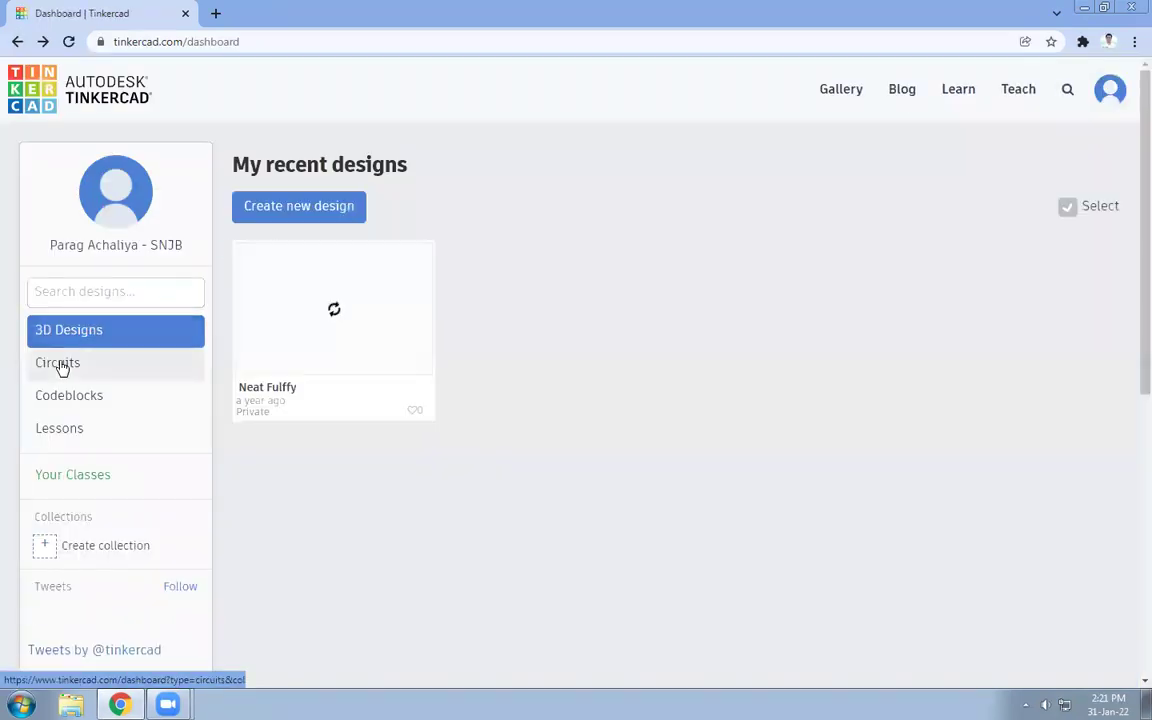
{"action": "left_click", "coordinate": [77, 365]}
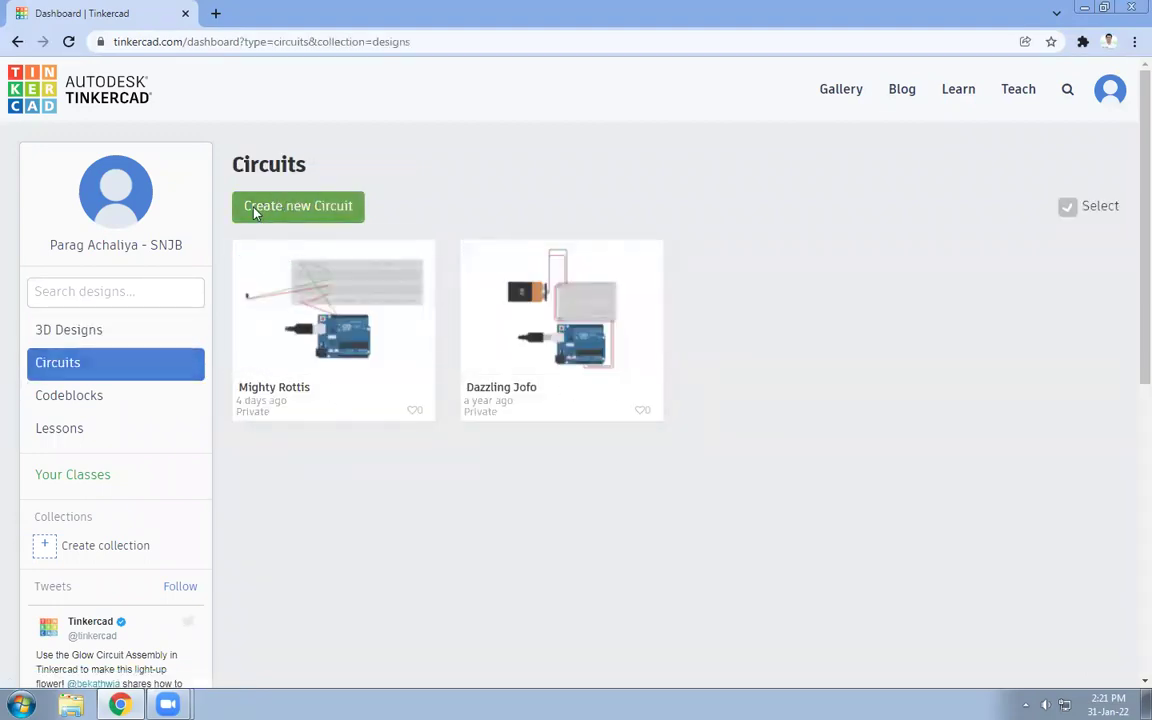
{"action": "left_click", "coordinate": [314, 212]}
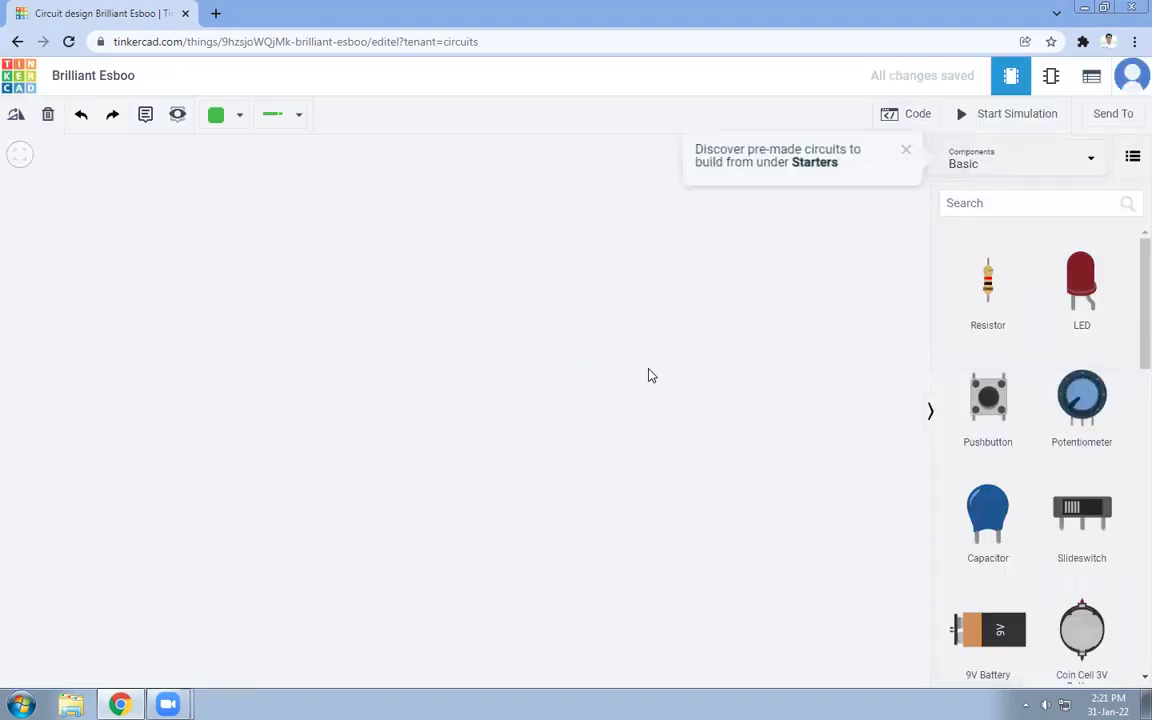
{"action": "left_click", "coordinate": [909, 153]}
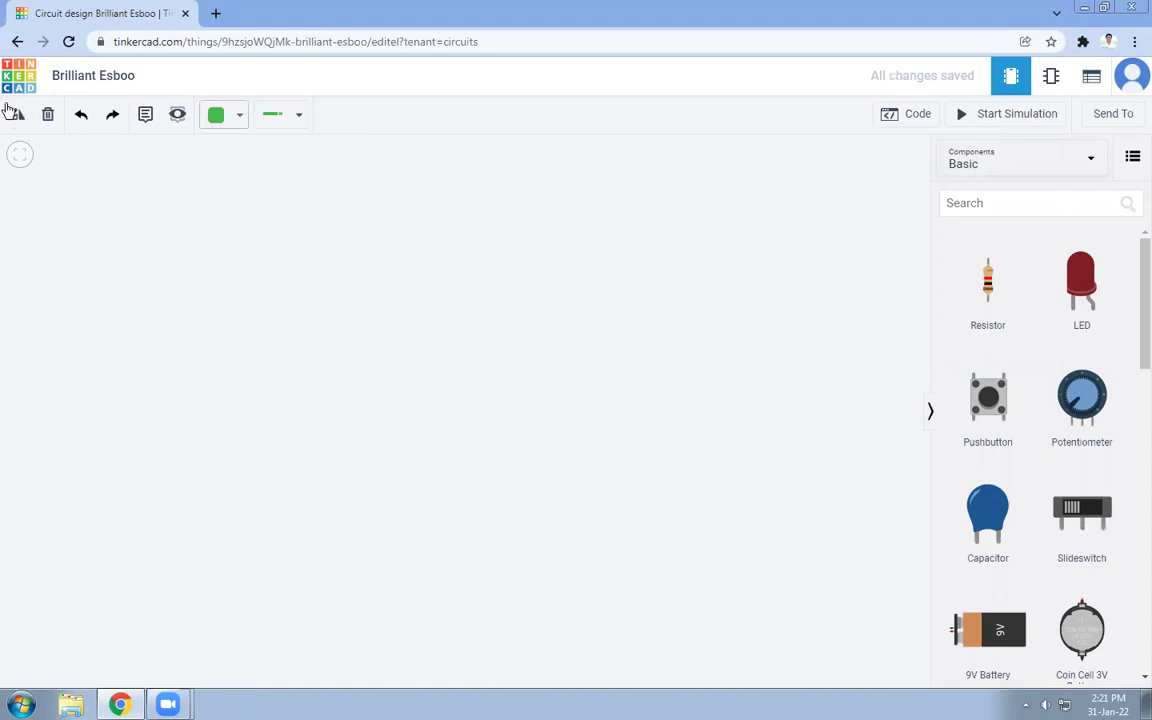
{"action": "left_click", "coordinate": [292, 121]}
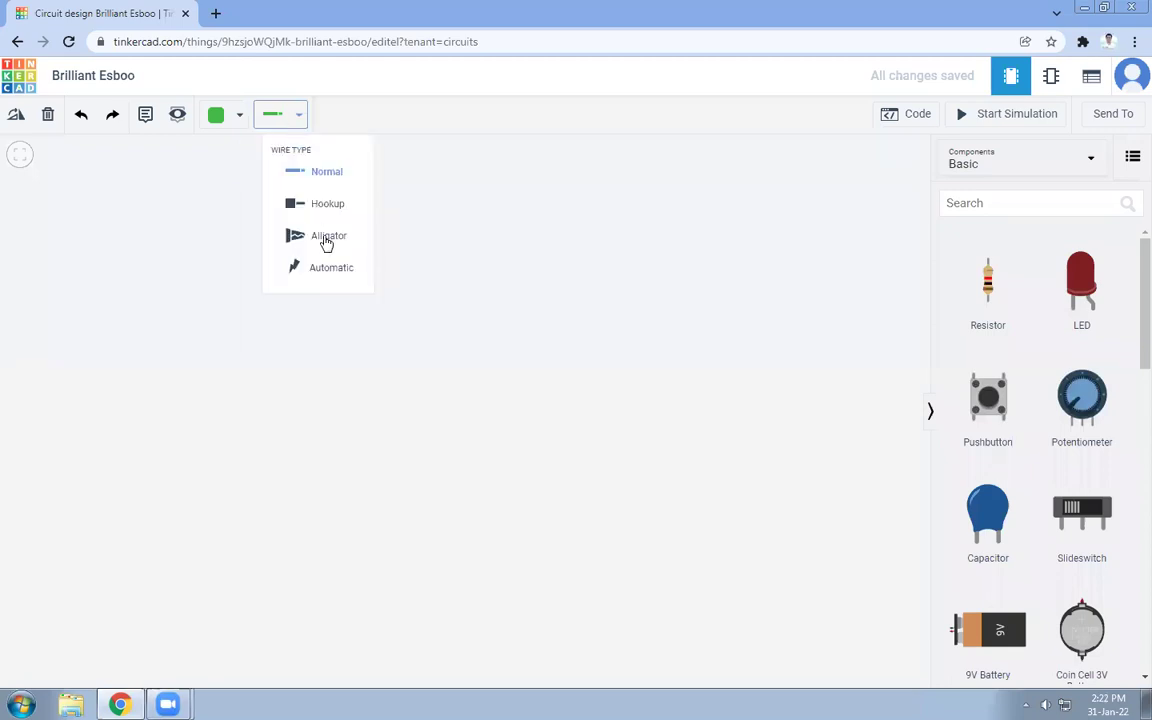
{"action": "left_click", "coordinate": [236, 124]}
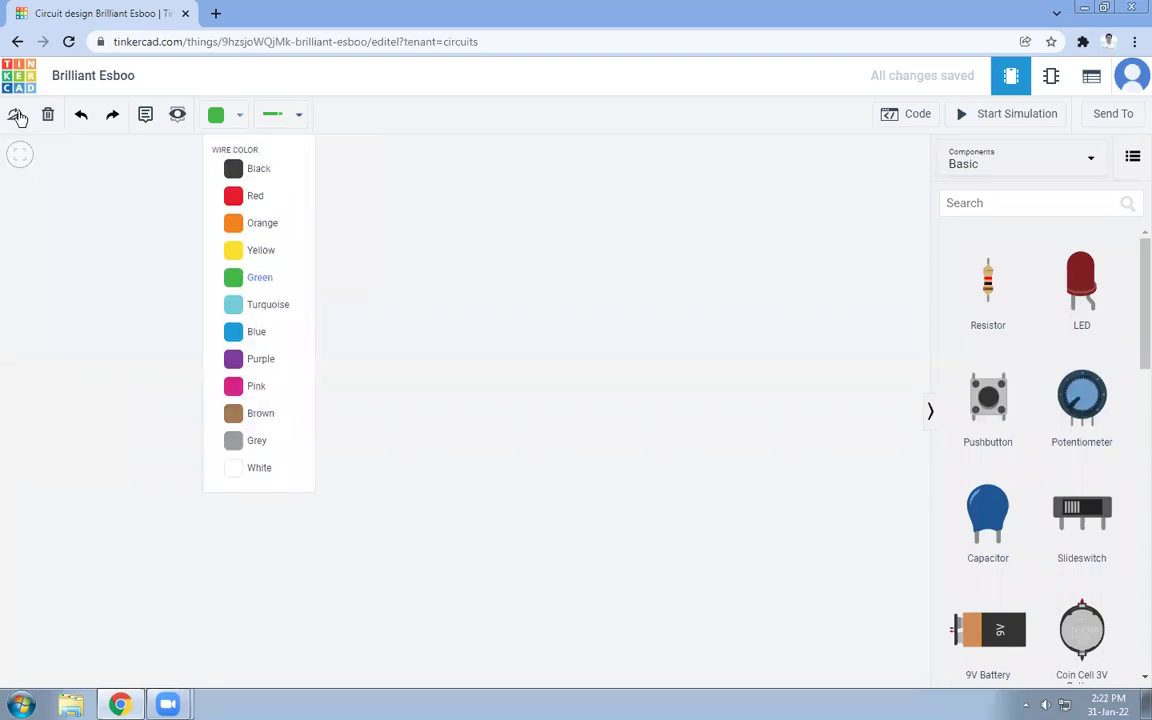
{"action": "left_click", "coordinate": [787, 320]}
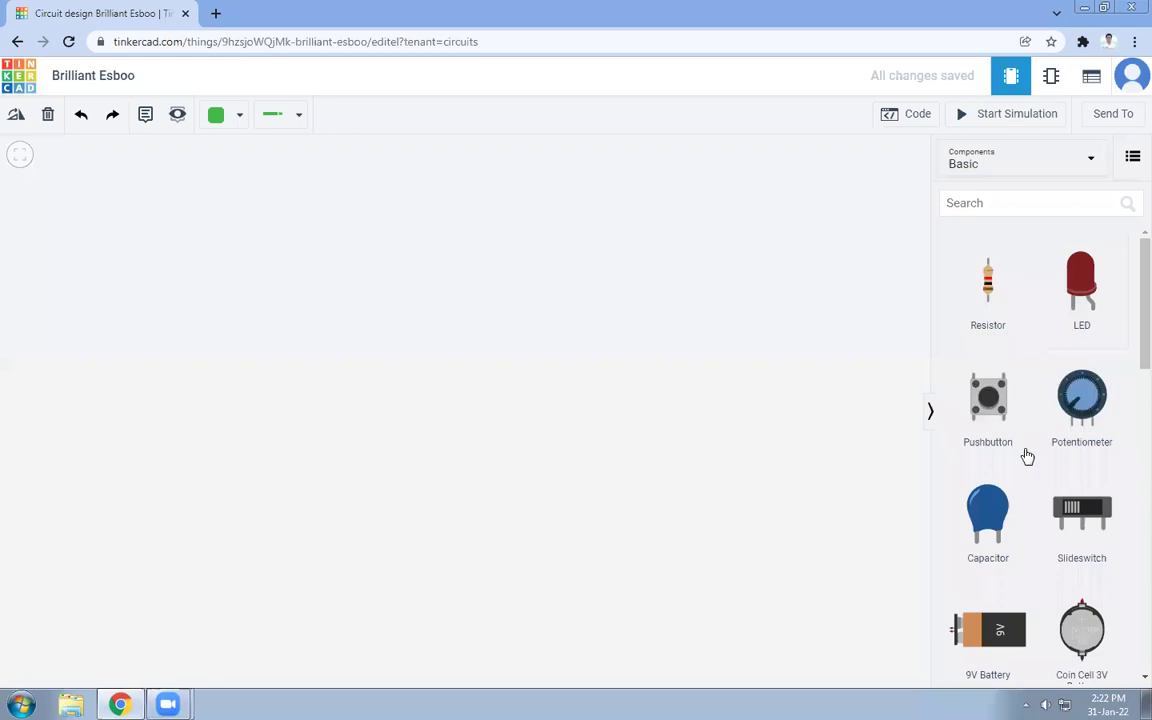
Browse the Basic components and place an Arduino Uno R3 in the middle of the canvas.
{"action": "scroll", "coordinate": [998, 500], "scroll_direction": "down", "scroll_amount": 2}
{"action": "scroll", "coordinate": [998, 500], "scroll_direction": "down", "scroll_amount": 1}
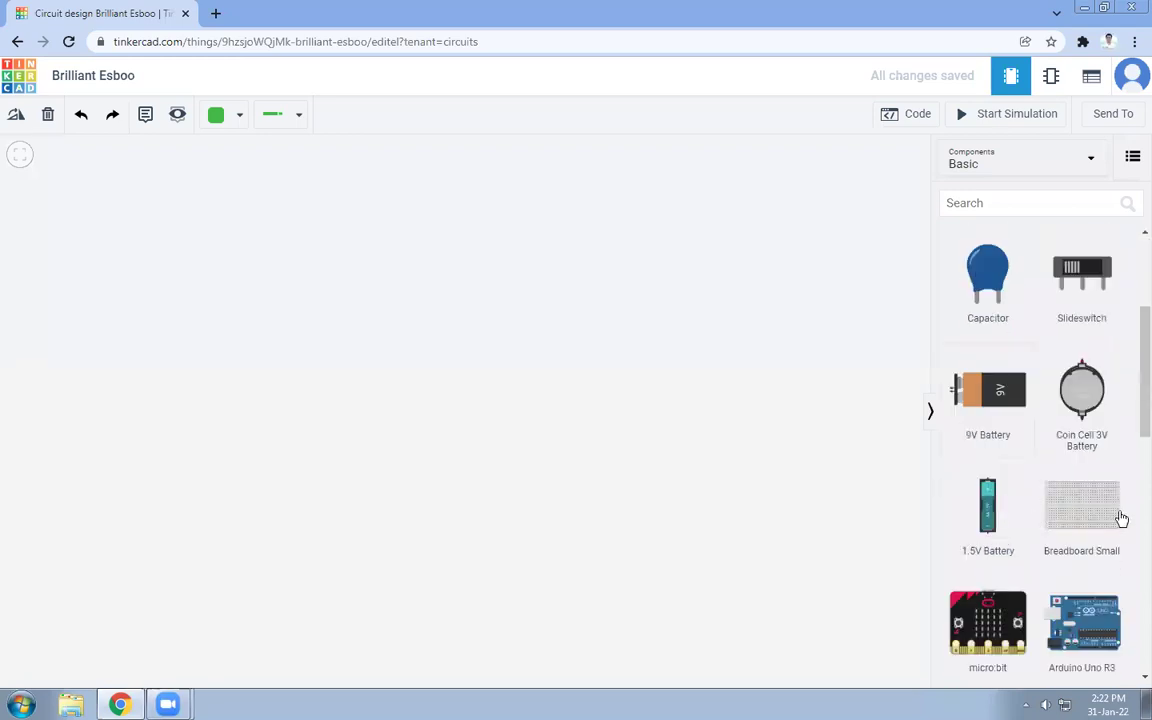
{"action": "scroll", "coordinate": [1080, 475], "scroll_direction": "down", "scroll_amount": 2}
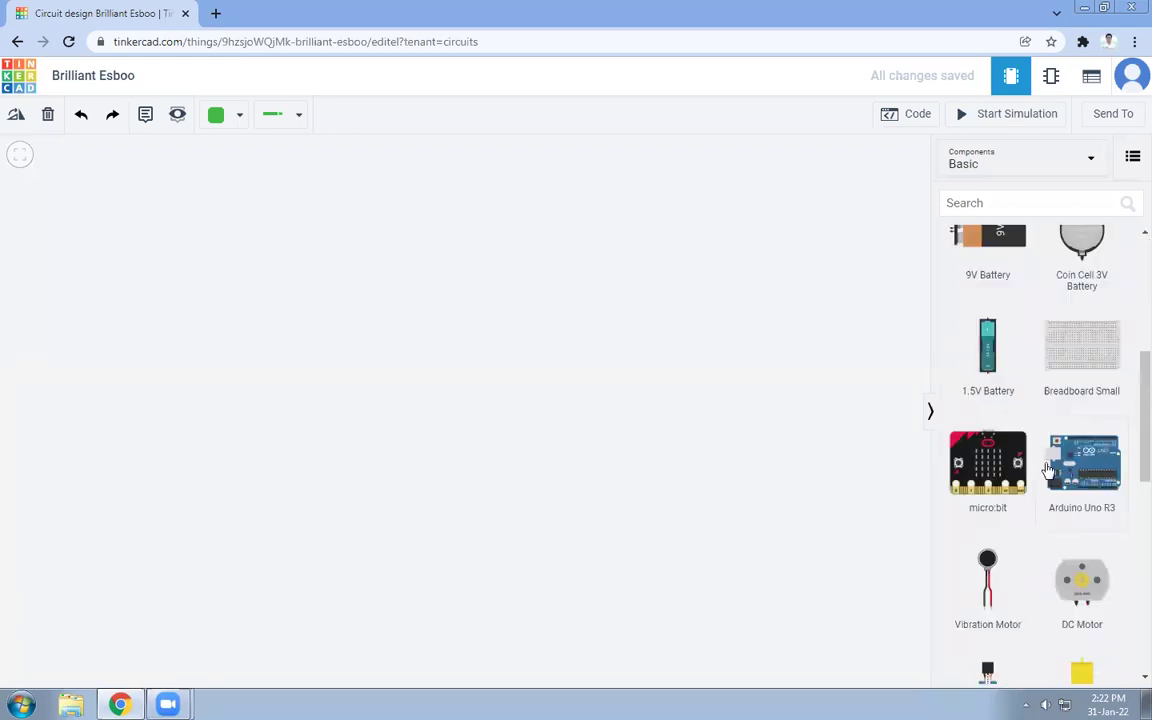
{"action": "scroll", "coordinate": [969, 445], "scroll_direction": "down", "scroll_amount": 1}
{"action": "scroll", "coordinate": [1041, 432], "scroll_direction": "down", "scroll_amount": 1}
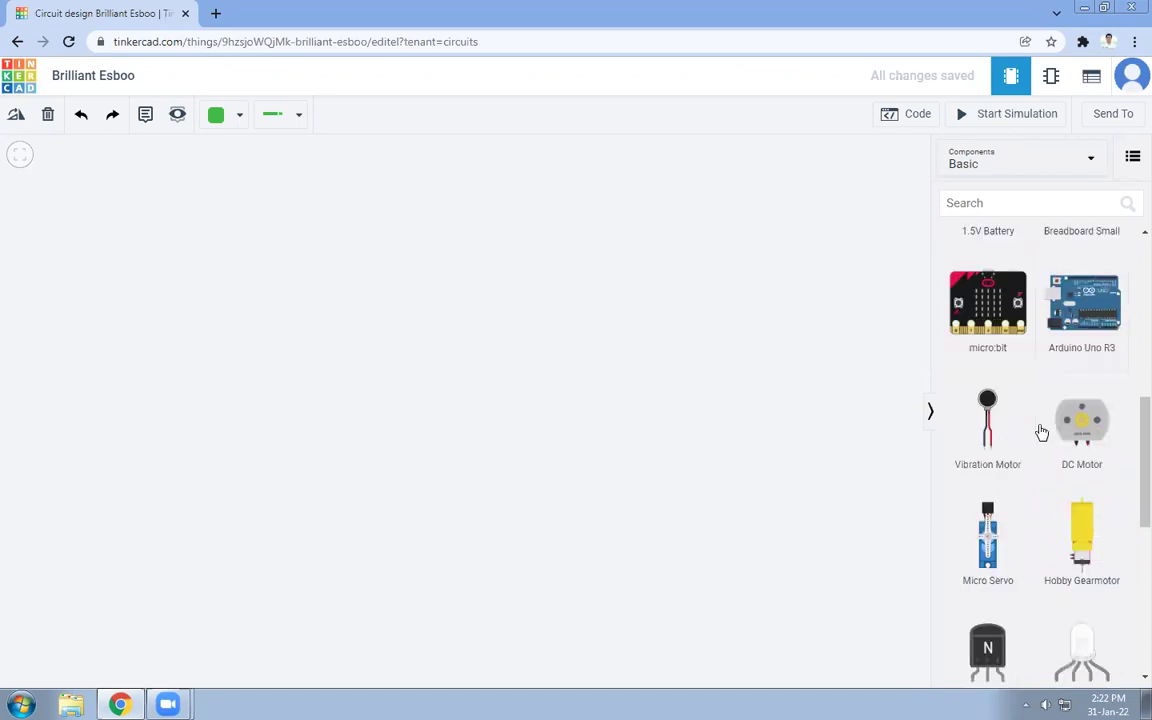
{"action": "scroll", "coordinate": [1041, 432], "scroll_direction": "up", "scroll_amount": 2}
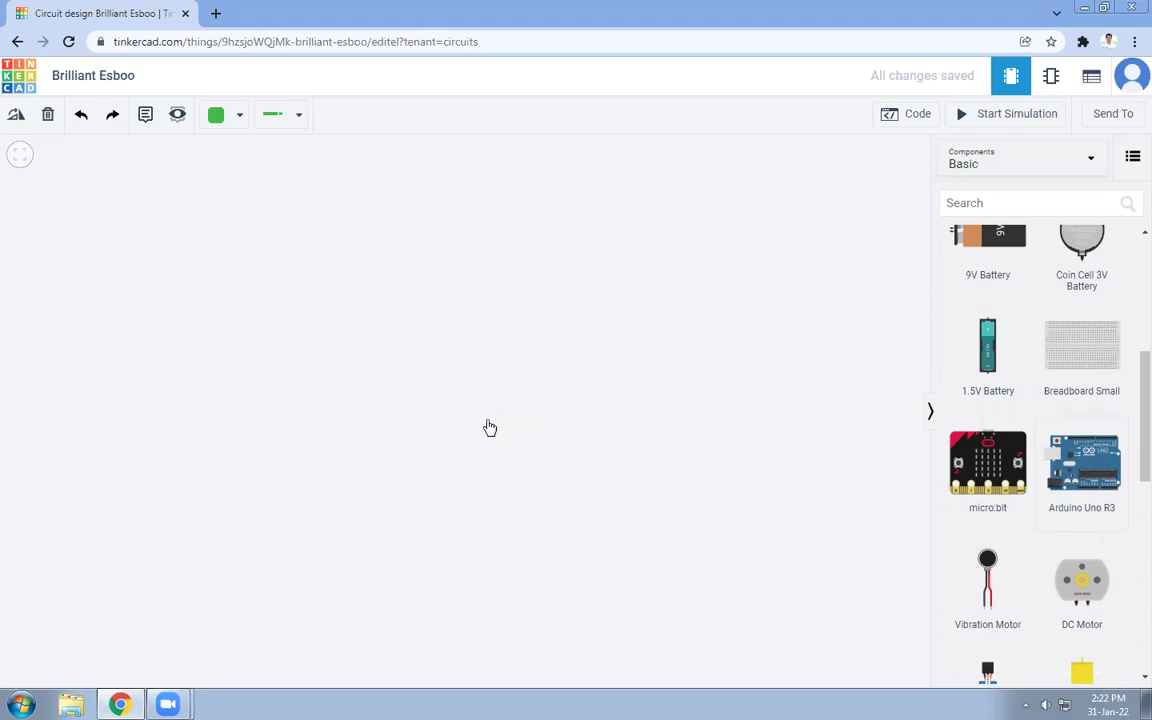
{"action": "left_click", "coordinate": [490, 427]}
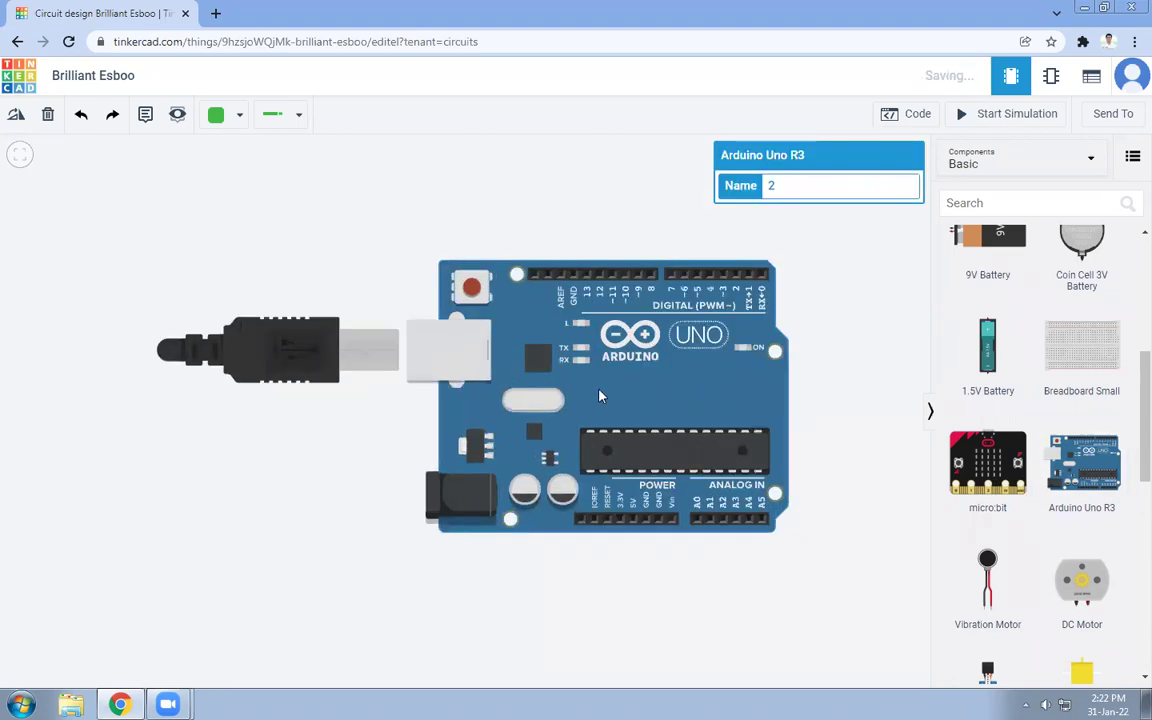
Add a red LED to the upper left of the Arduino, and move the Arduino down to leave space above it.
{"action": "scroll", "coordinate": [600, 396], "scroll_direction": "down", "scroll_amount": 4}
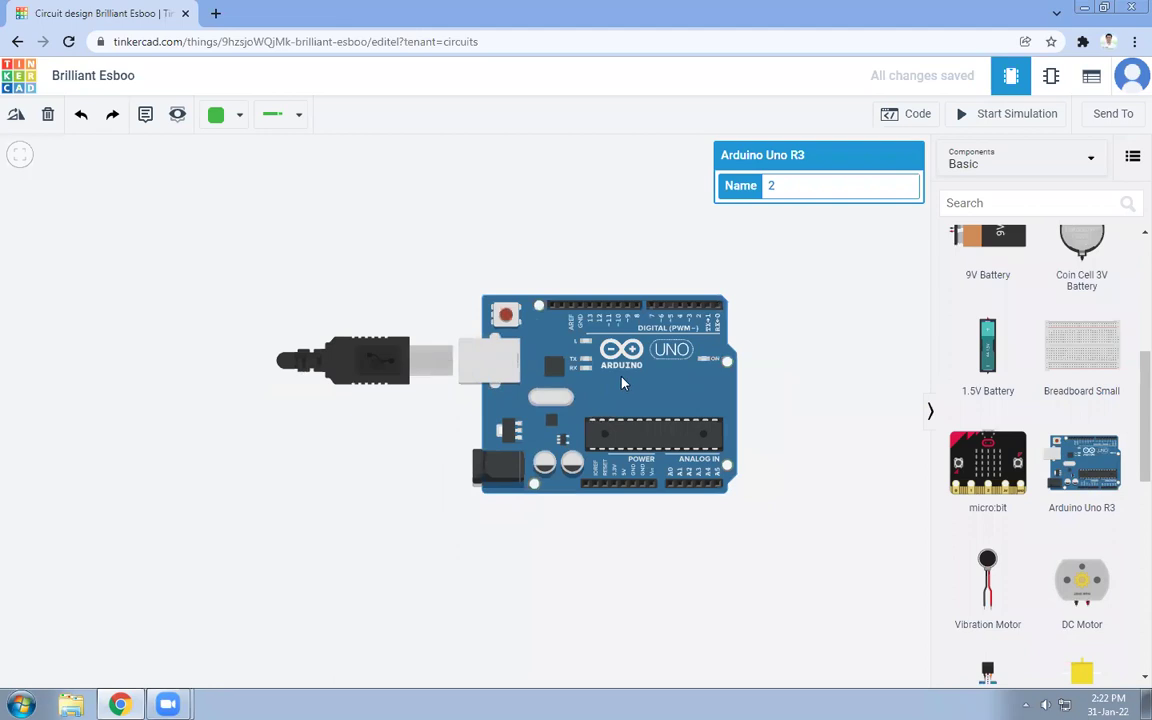
{"action": "scroll", "coordinate": [531, 370], "scroll_direction": "down", "scroll_amount": 3}
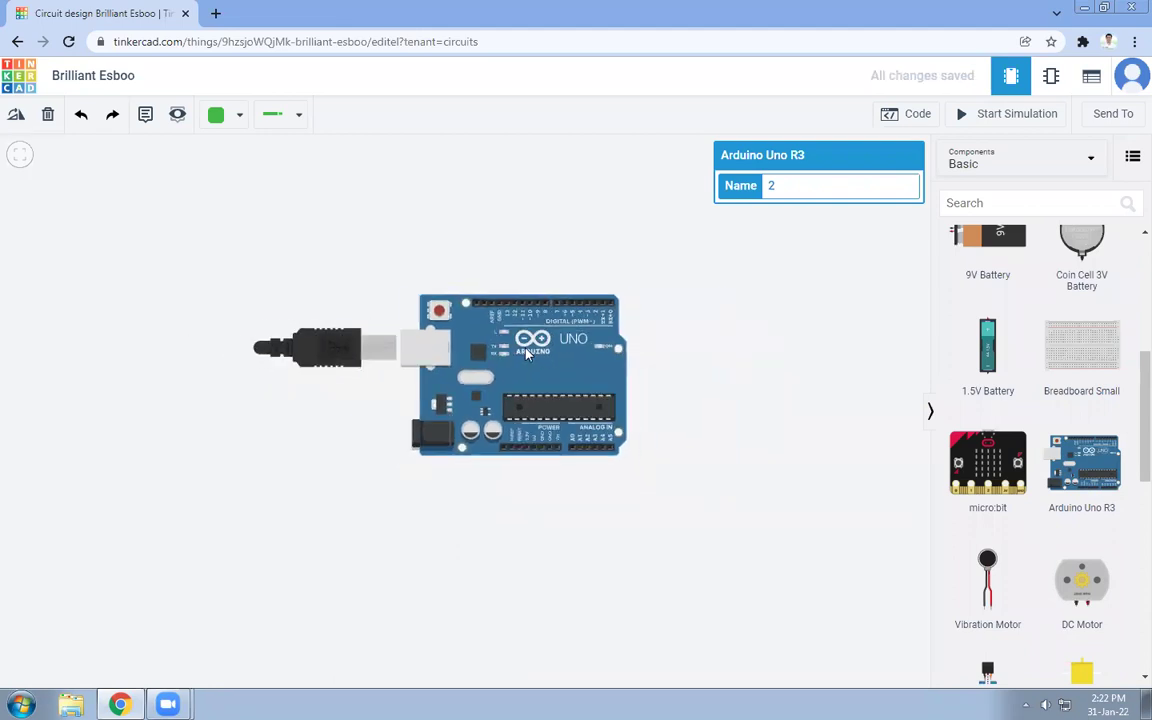
{"action": "scroll", "coordinate": [1085, 429], "scroll_direction": "up", "scroll_amount": 5}
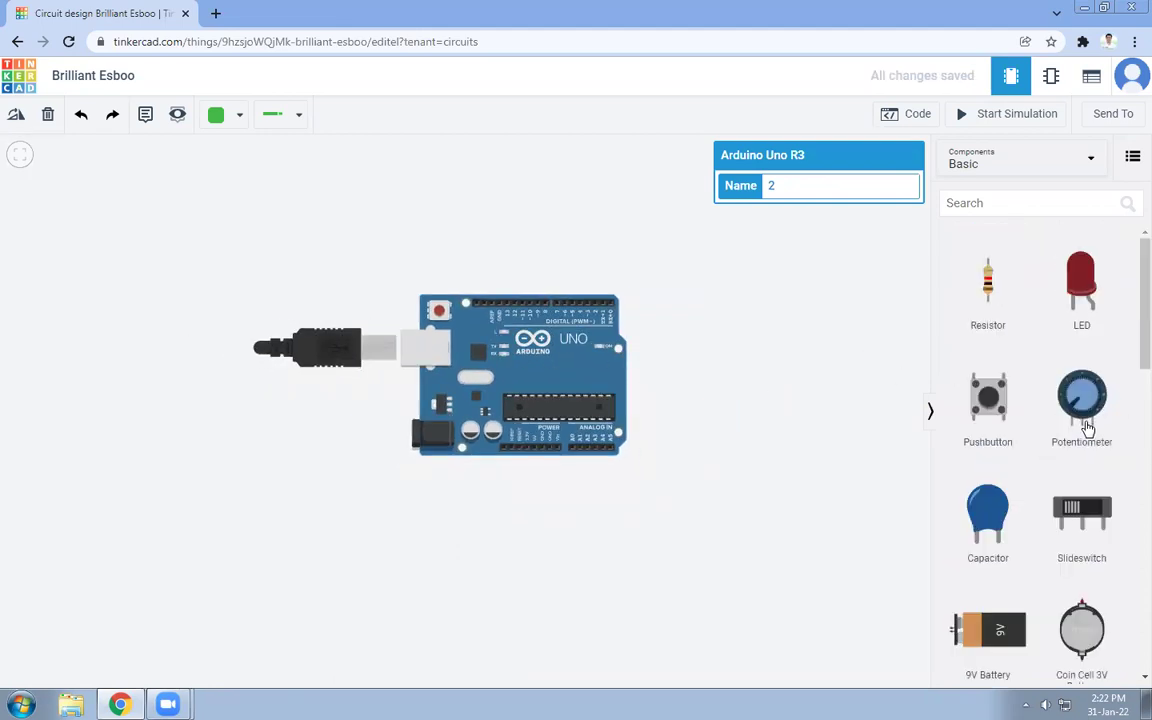
{"action": "left_click_drag", "start_coordinate": [1089, 311], "coordinate": [244, 226]}
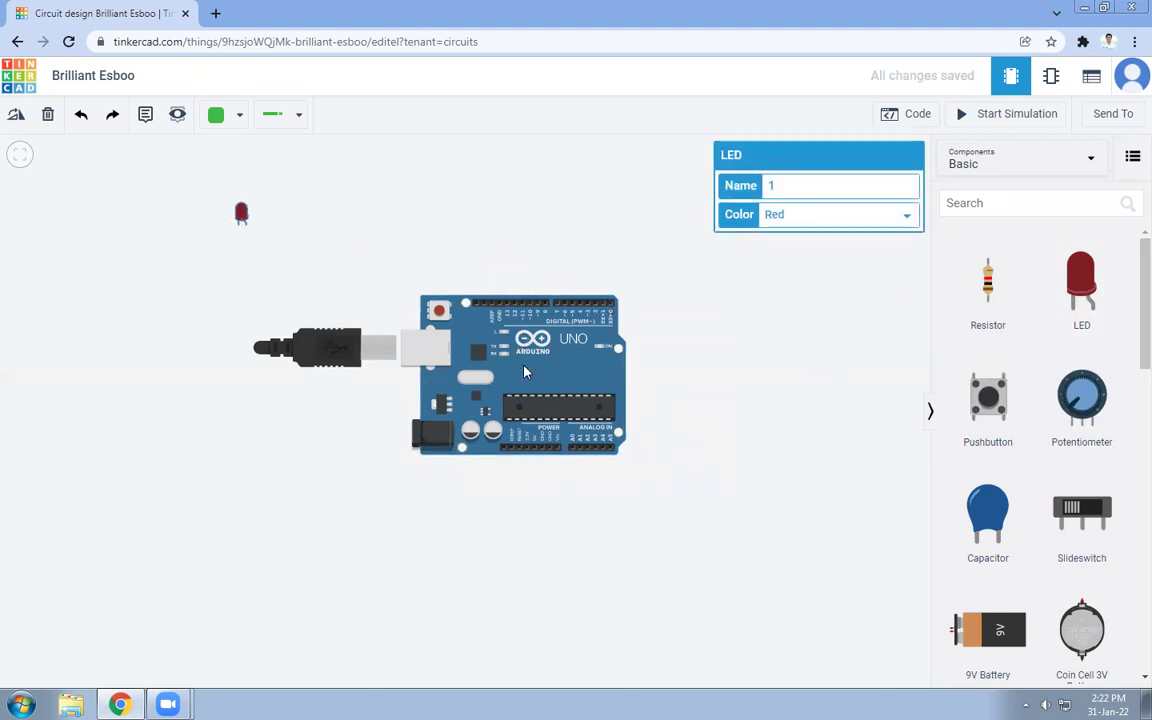
{"action": "left_click_drag", "start_coordinate": [524, 372], "coordinate": [524, 502]}
{"action": "left_click_drag", "start_coordinate": [241, 214], "coordinate": [221, 325]}
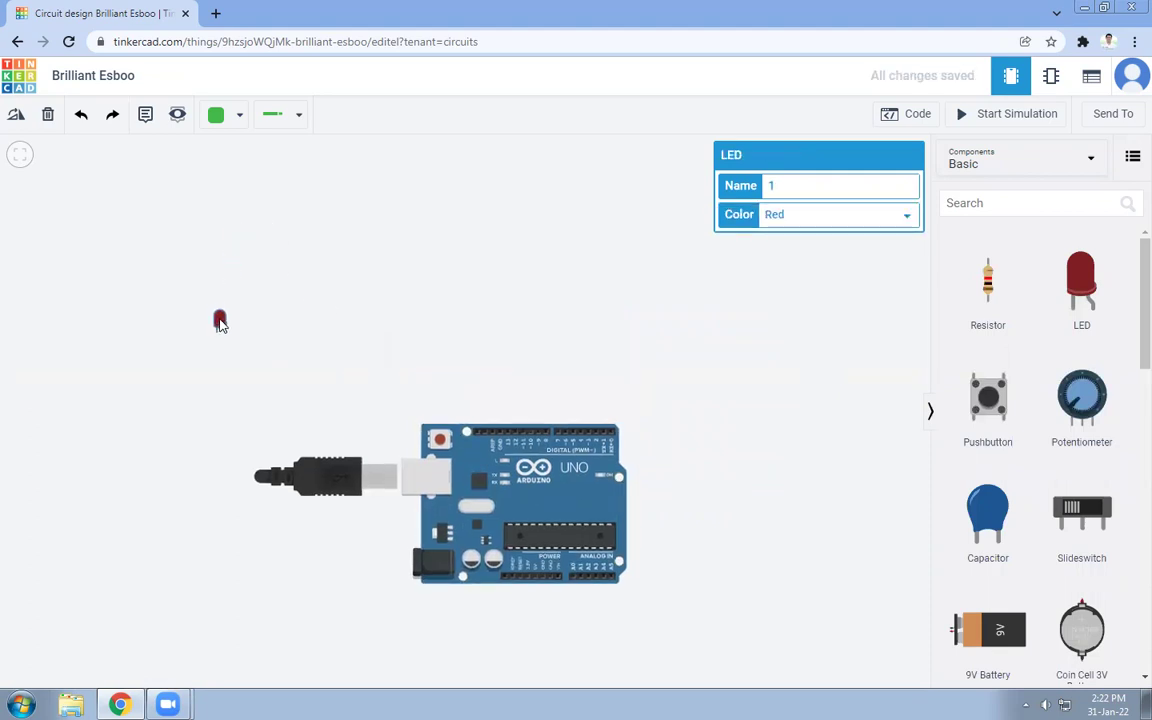
Place a Breadboard Small directly above the Arduino and deselect it.
{"action": "scroll", "coordinate": [1088, 432], "scroll_direction": "down", "scroll_amount": 3}
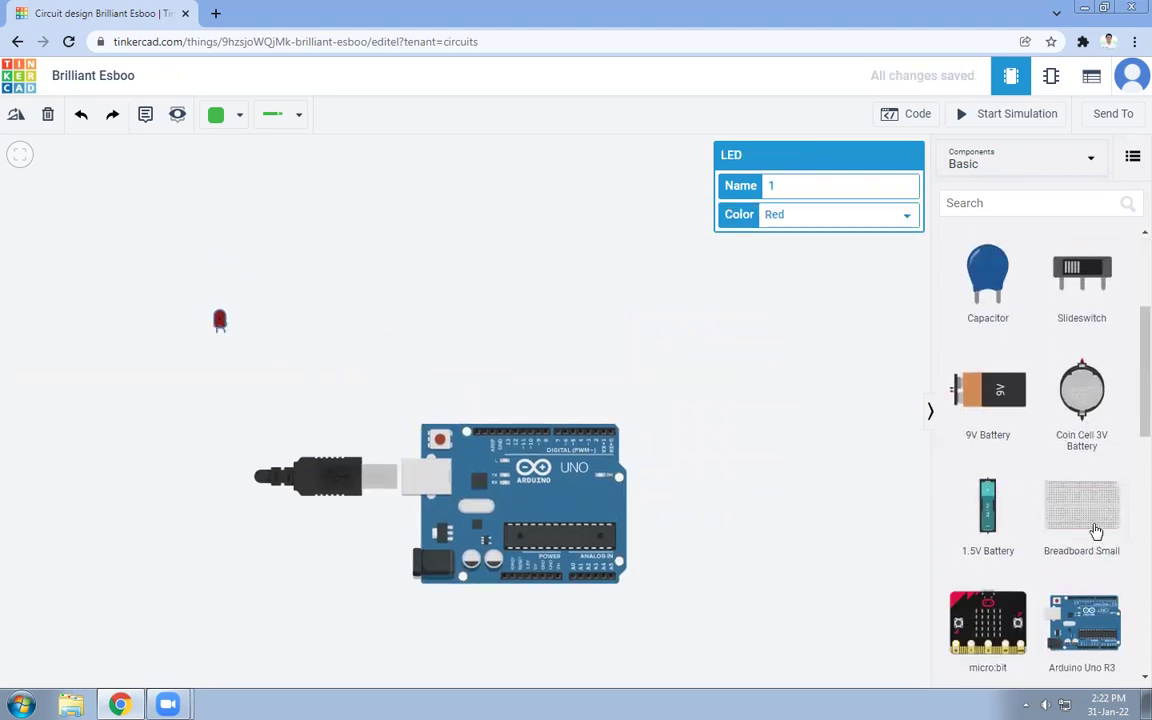
{"action": "left_click_drag", "start_coordinate": [1096, 530], "coordinate": [504, 300]}
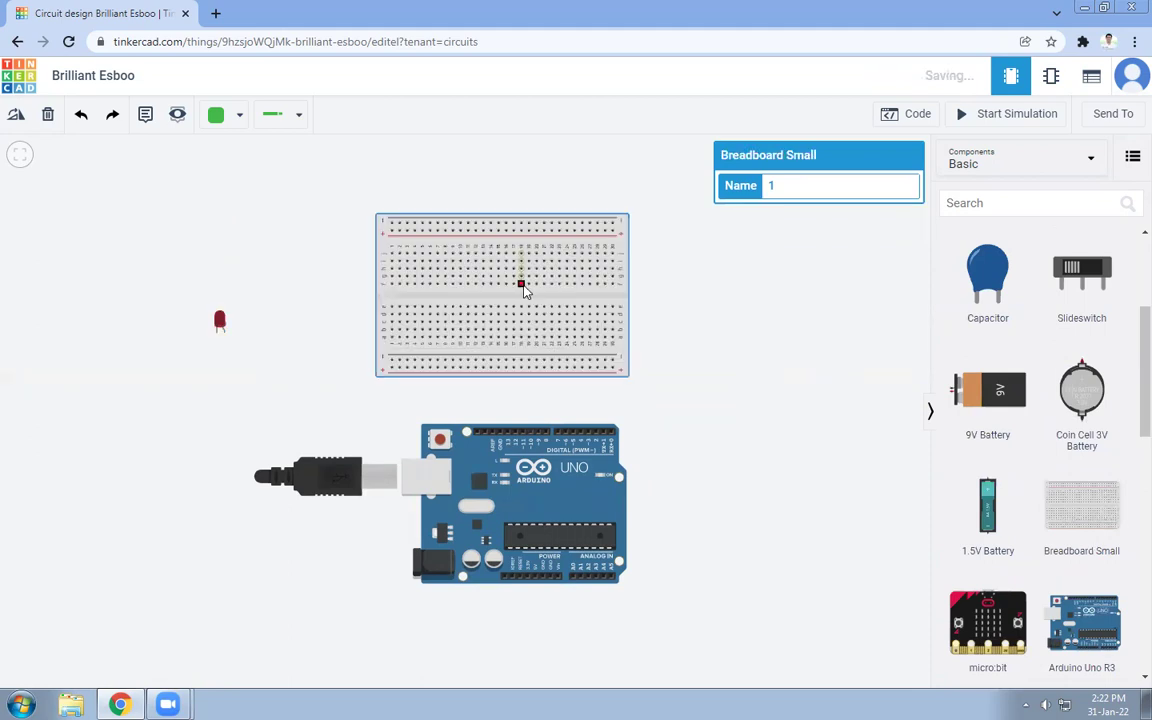
{"action": "left_click", "coordinate": [876, 285]}
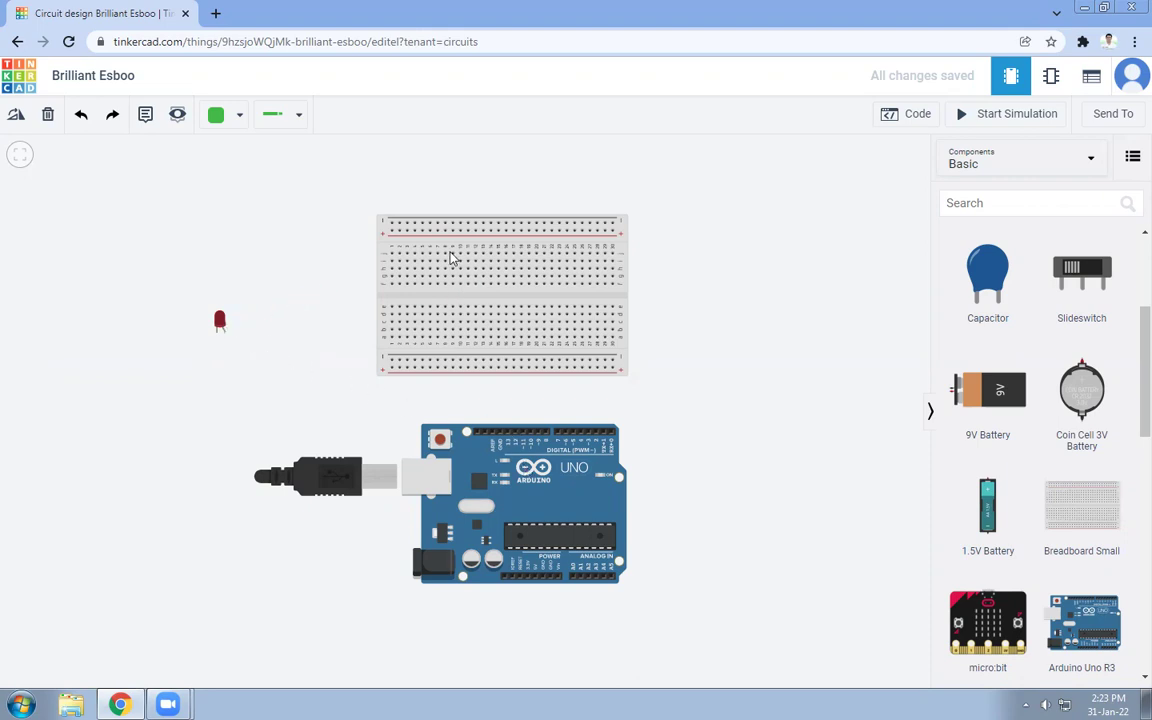
Set the wire type to Hookup.
{"action": "left_click", "coordinate": [279, 117]}
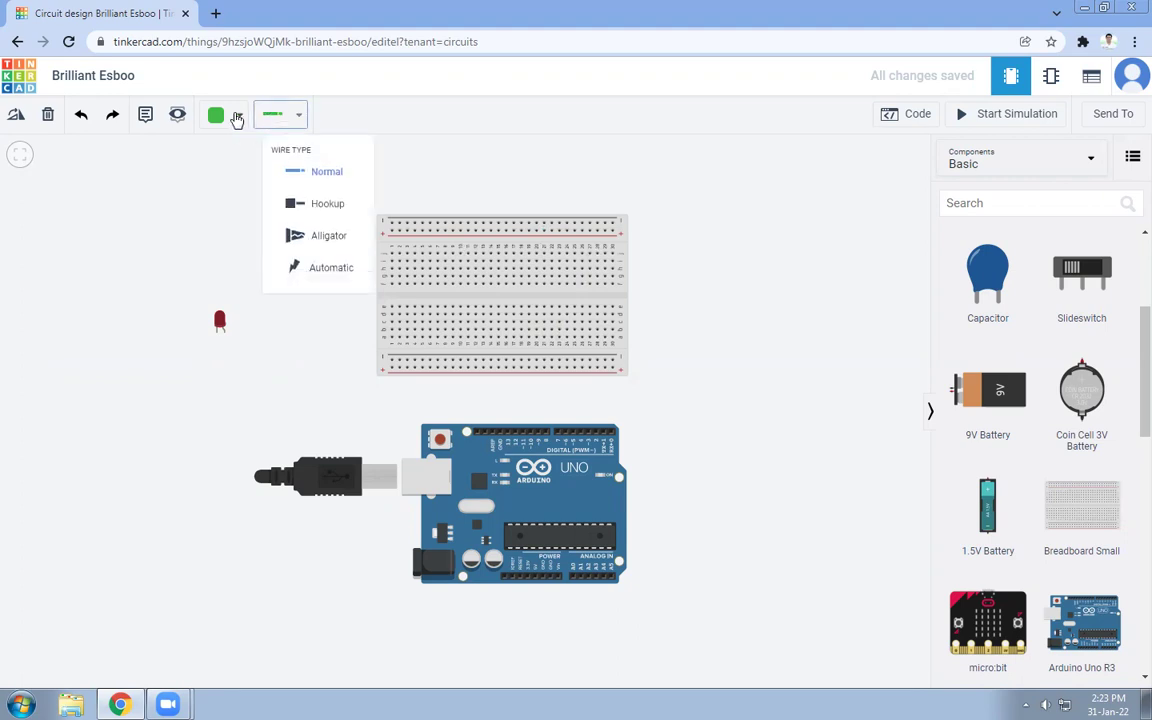
{"action": "left_click", "coordinate": [322, 203]}
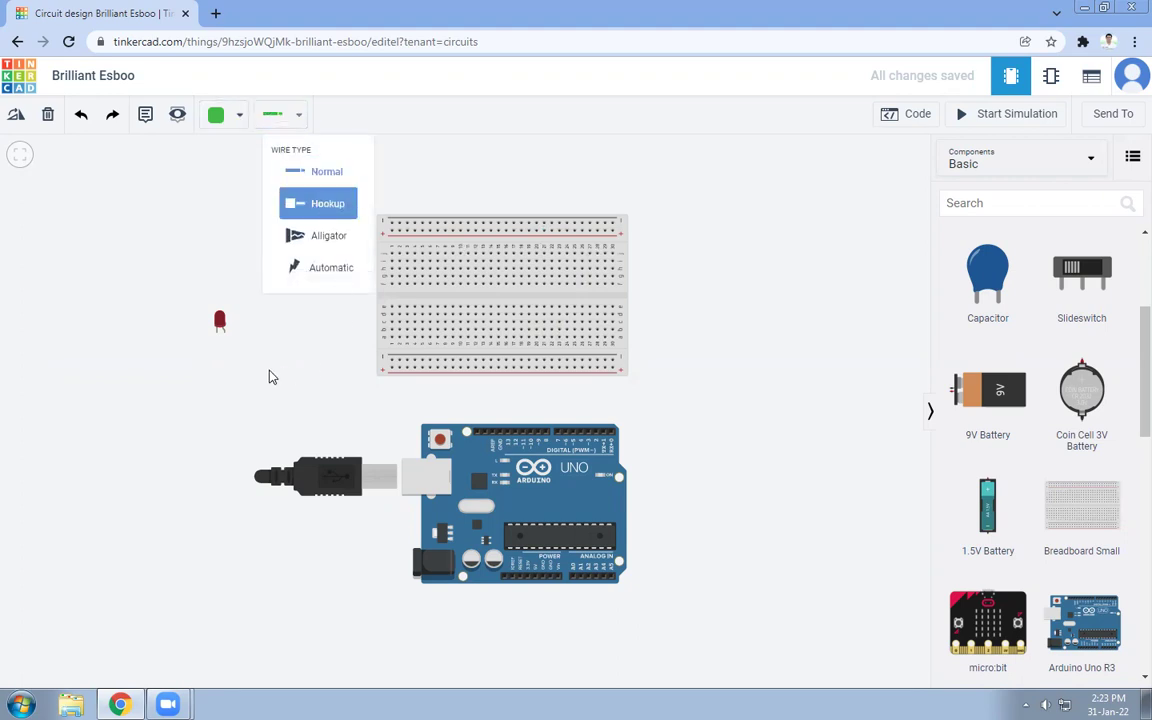
Wire the LED's anode to the breadboard's upper positive rail and add a jumper from that rail to the top hole of column 11.
{"action": "left_click", "coordinate": [224, 338]}
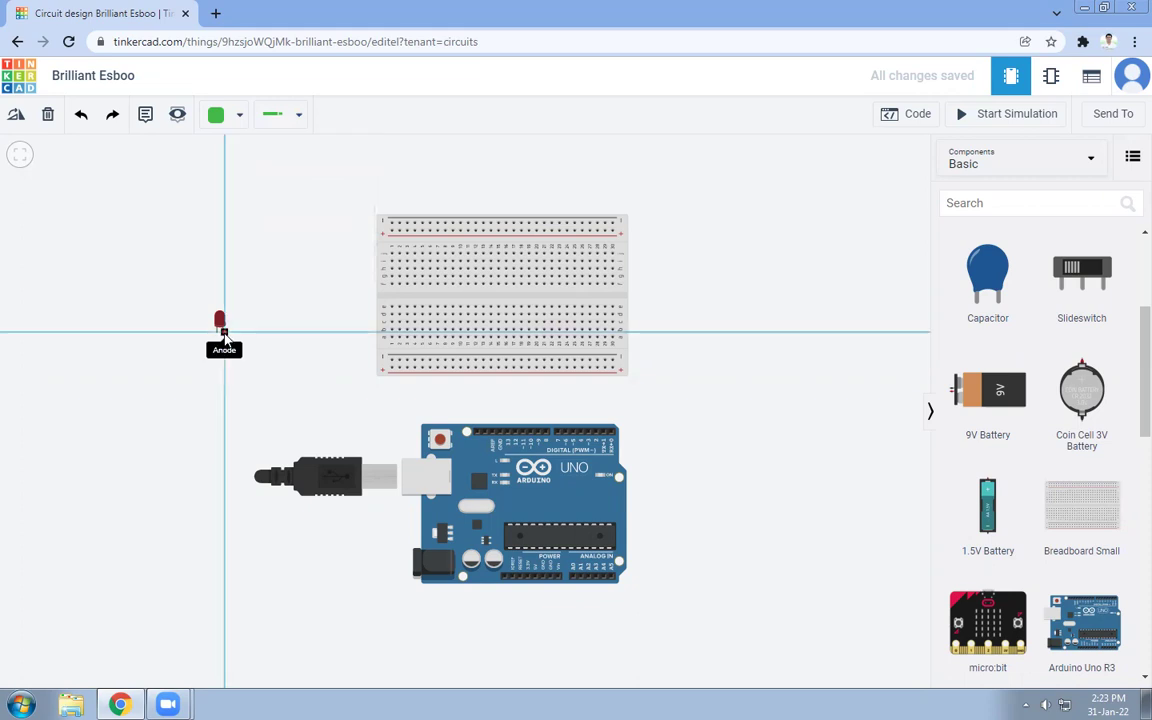
{"action": "left_click", "coordinate": [392, 231]}
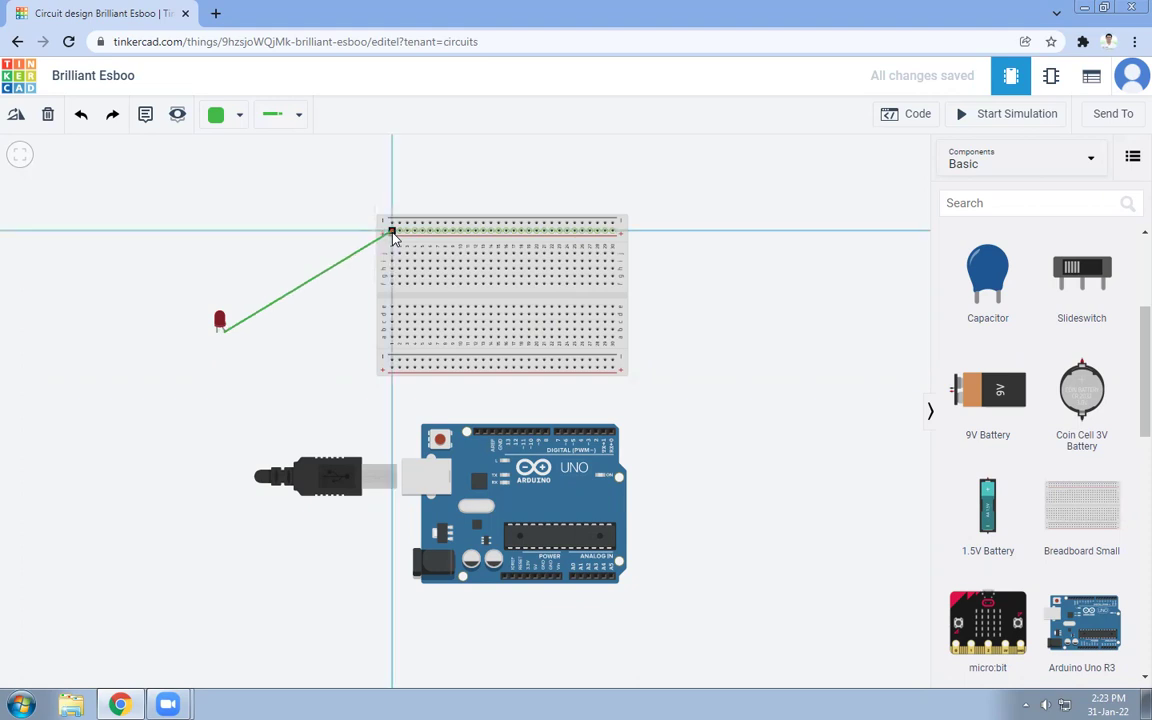
{"action": "left_click", "coordinate": [392, 234]}
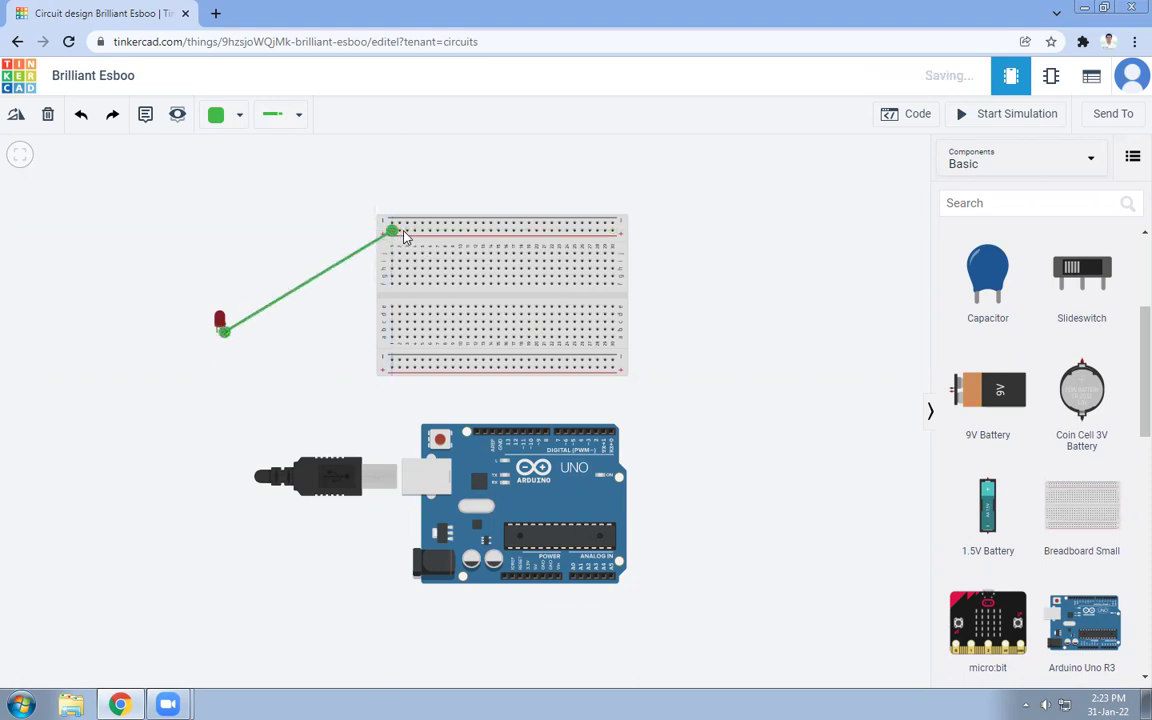
{"action": "left_click", "coordinate": [418, 258]}
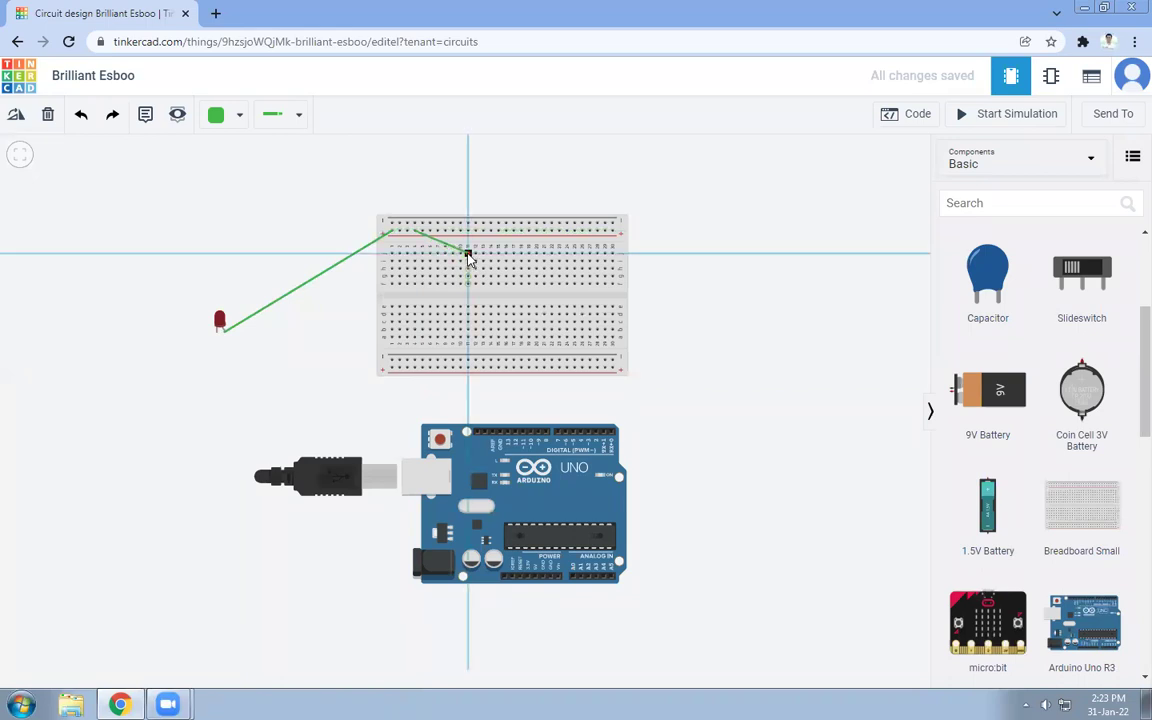
{"action": "left_click", "coordinate": [467, 254]}
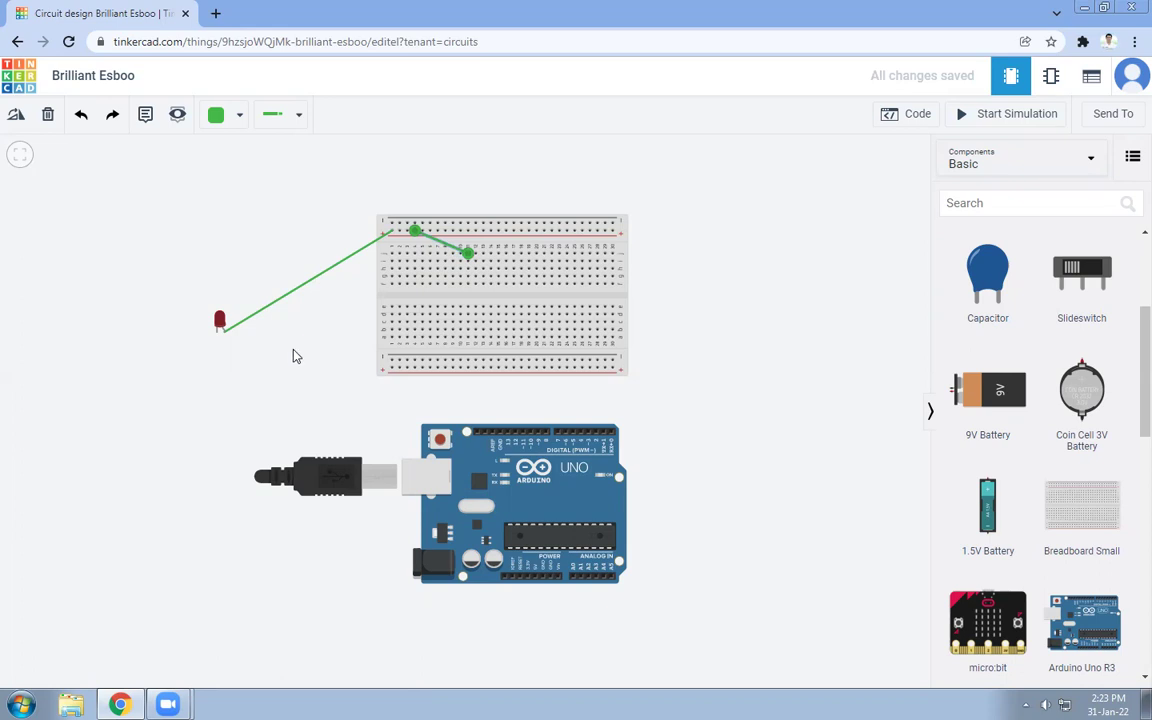
Set the wire color to Red.
{"action": "left_click", "coordinate": [240, 116]}
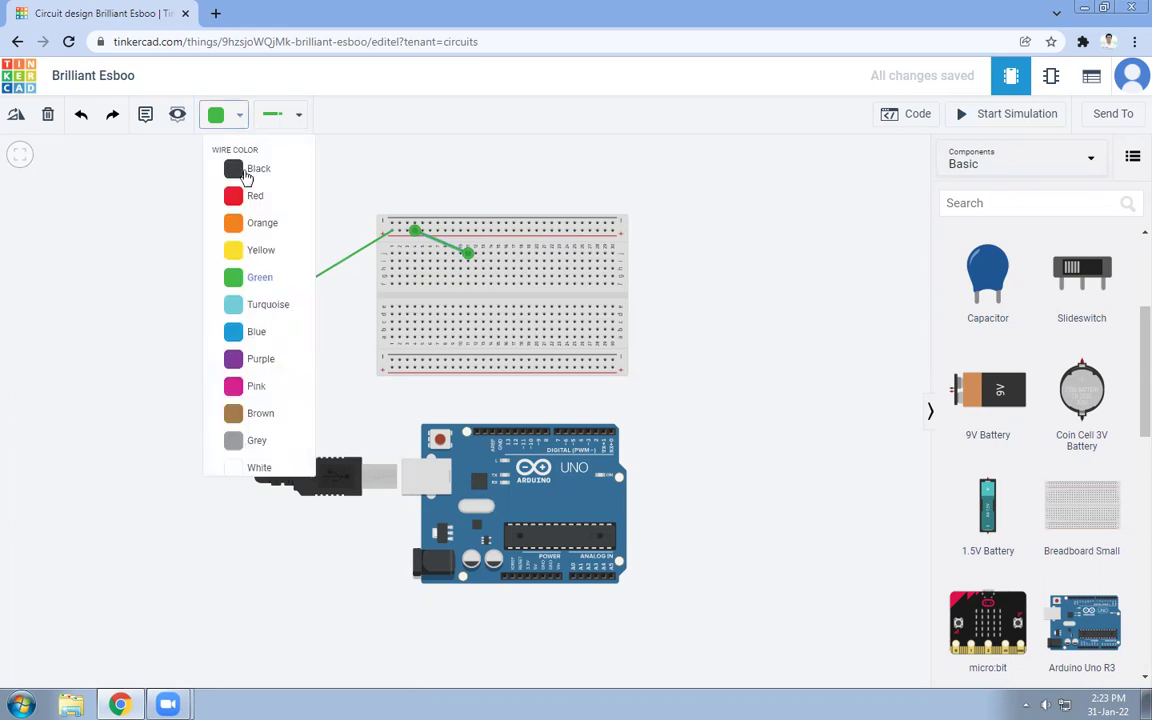
{"action": "left_click", "coordinate": [254, 196]}
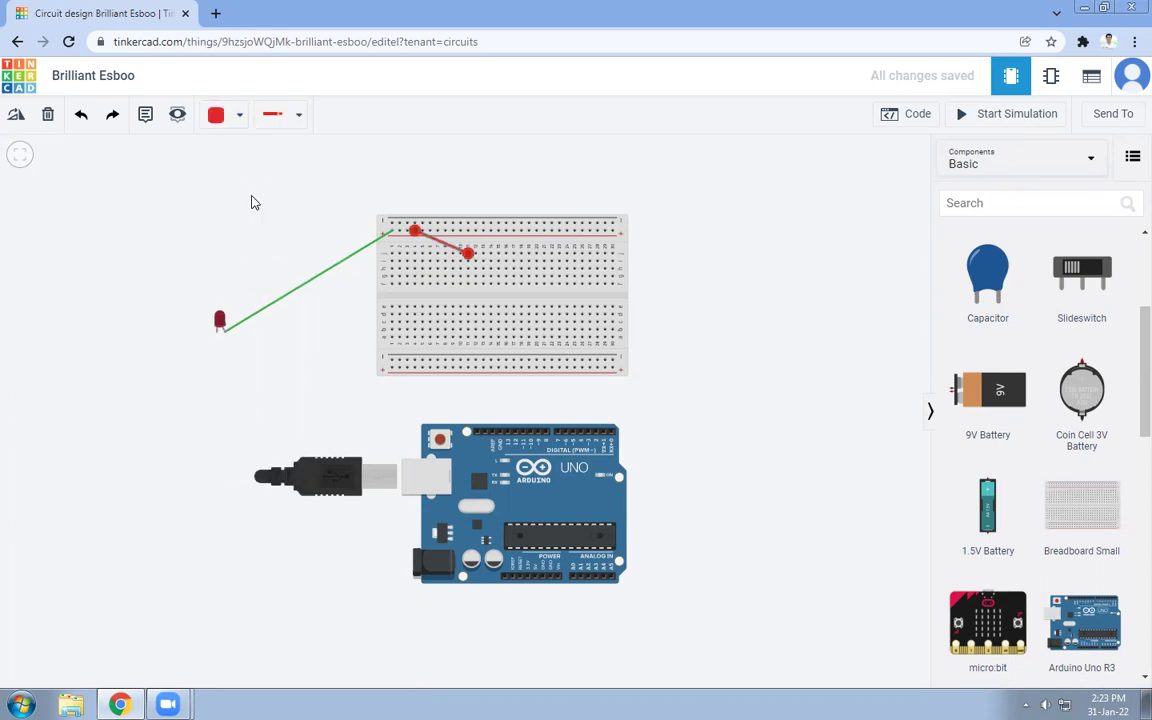
{"action": "left_click", "coordinate": [254, 203]}
Wire the LED's cathode to the breadboard's lower negative rail and add a jumper from that rail to the bottom hole of column 11.
{"action": "left_click", "coordinate": [218, 338]}
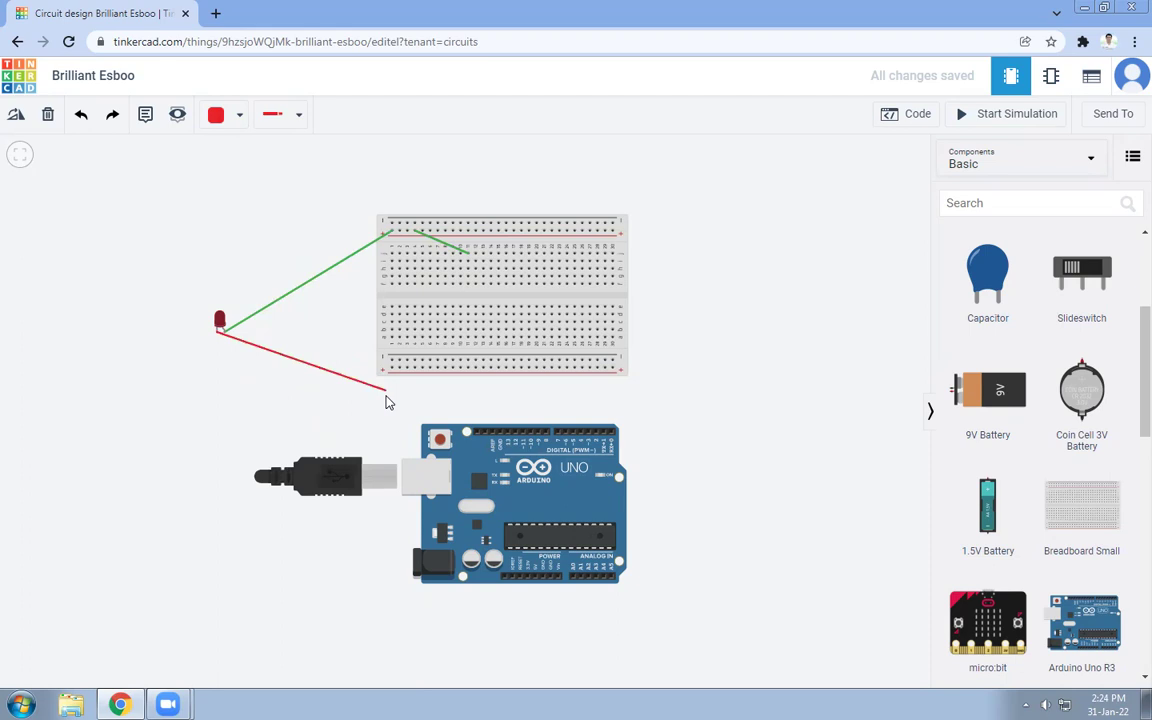
{"action": "left_click", "coordinate": [391, 362]}
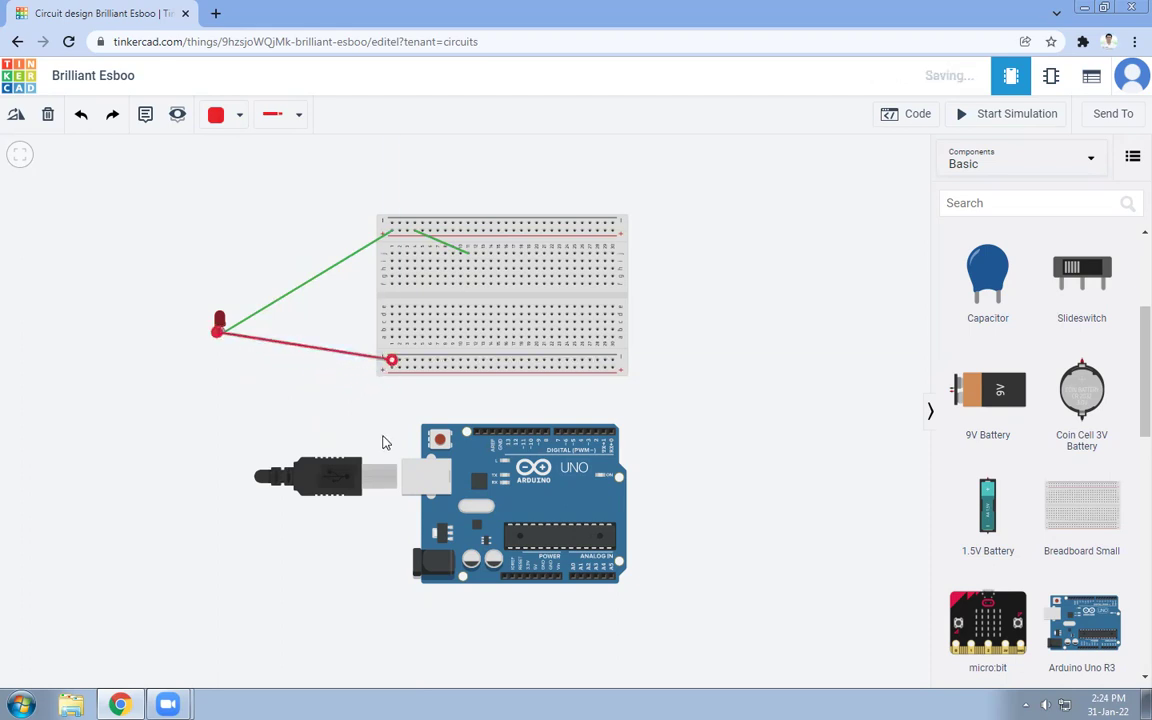
{"action": "left_click", "coordinate": [430, 362]}
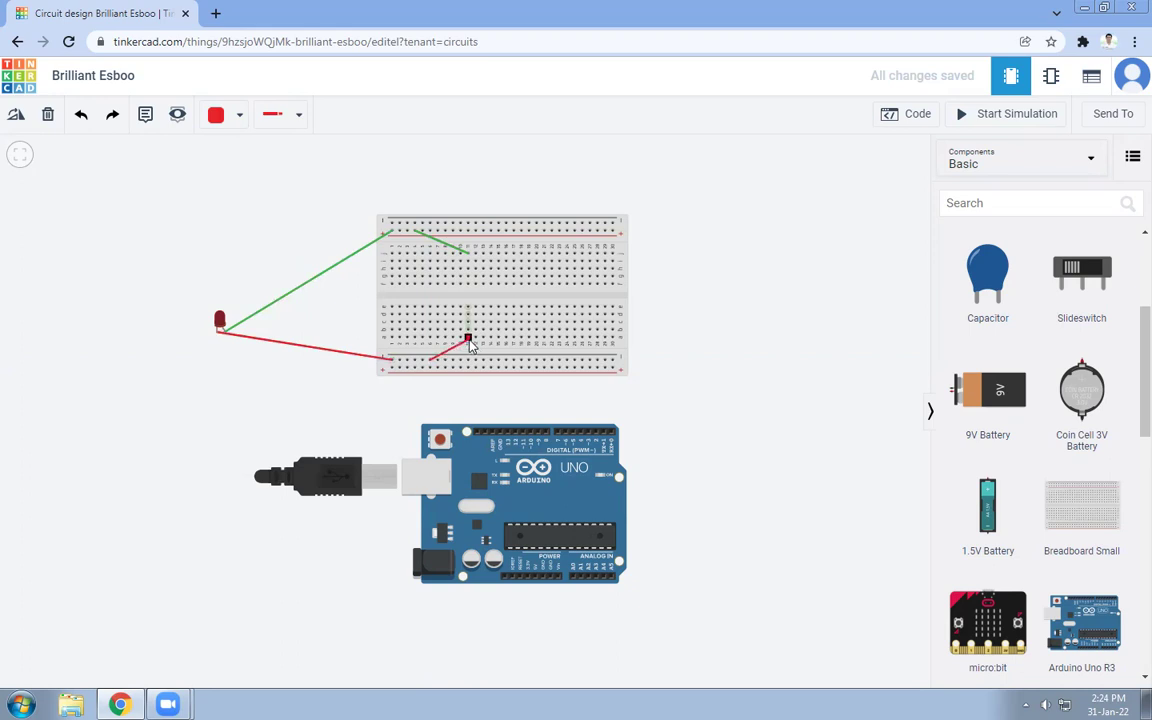
{"action": "left_click", "coordinate": [468, 338]}
Connect the Arduino's digital-side GND pin to the first hole of the breadboard's lower positive rail.
{"action": "left_click", "coordinate": [497, 437]}
{"action": "left_click", "coordinate": [391, 370]}
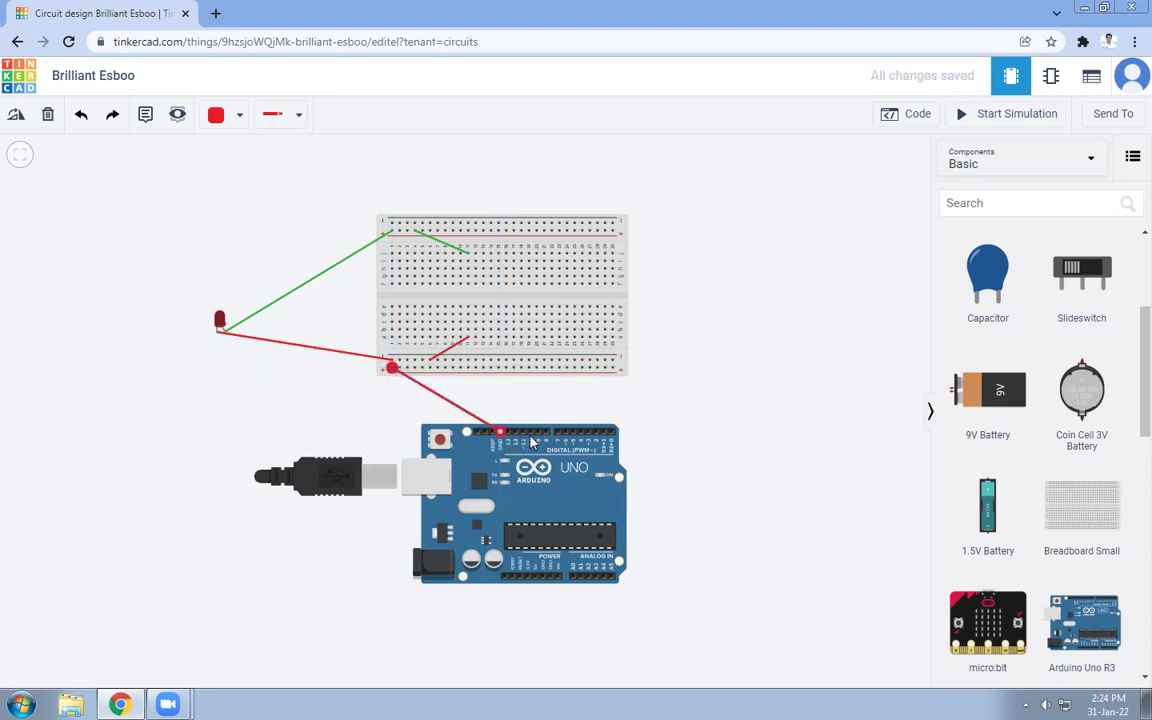
{"action": "left_click", "coordinate": [563, 383]}
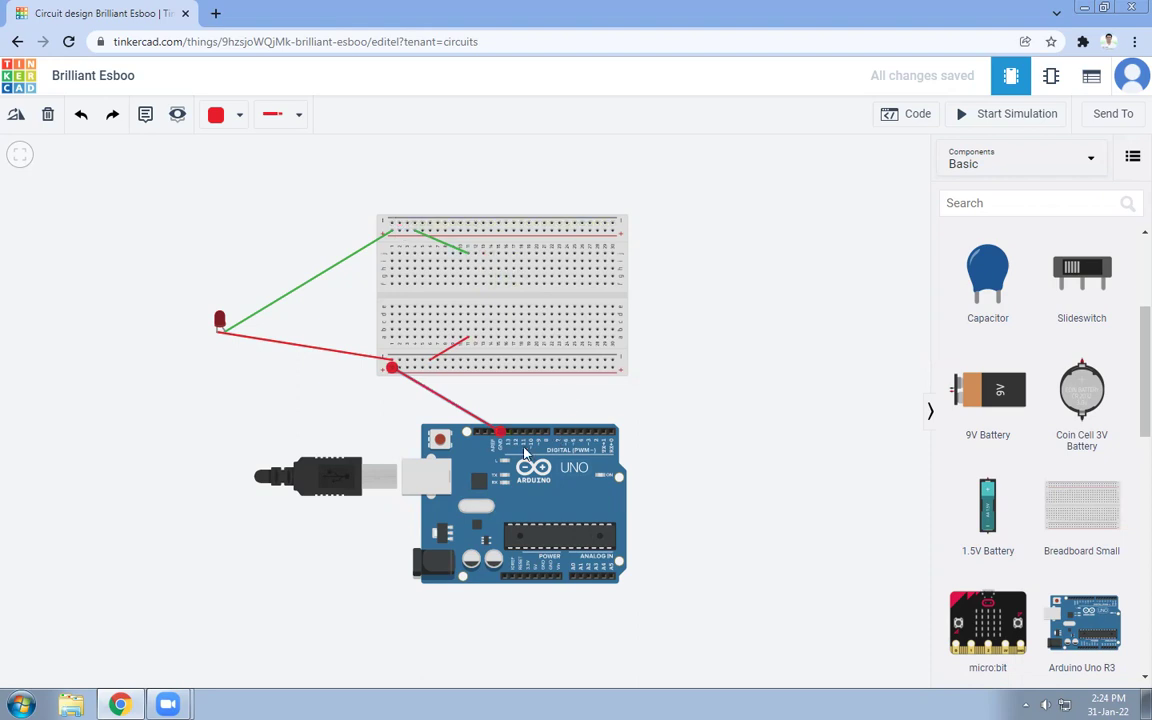
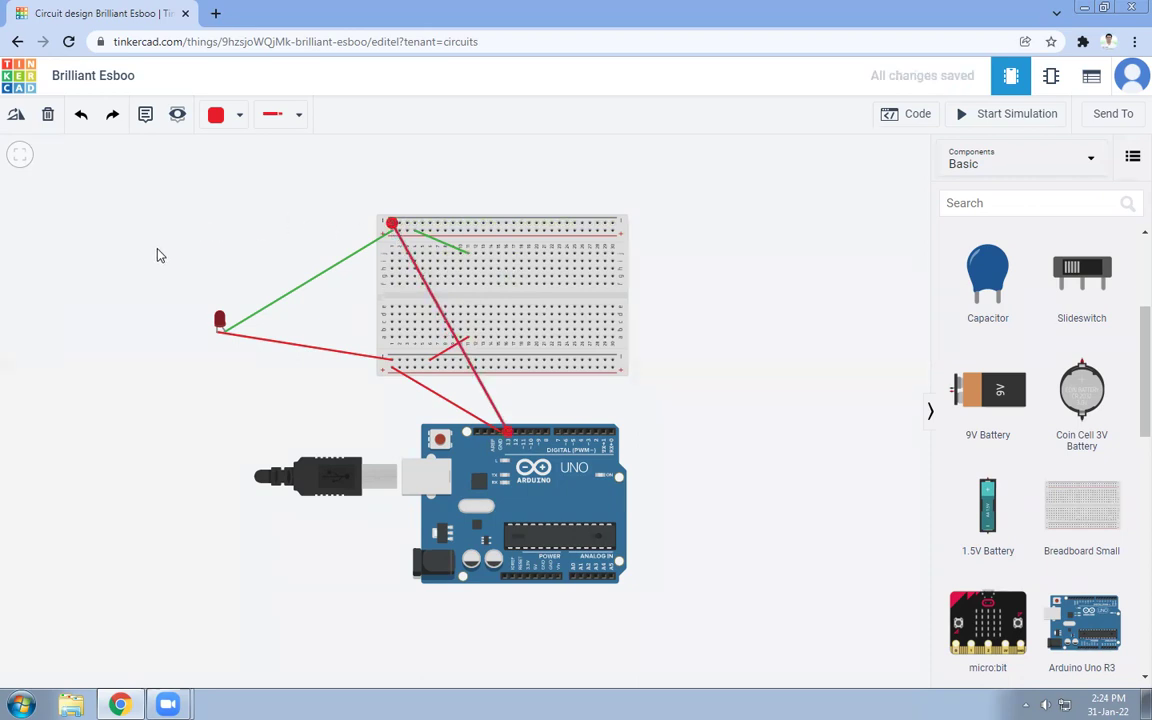
Delete every wire between the LED, the breadboard and the Arduino.
{"action": "key", "text": "Delete"}
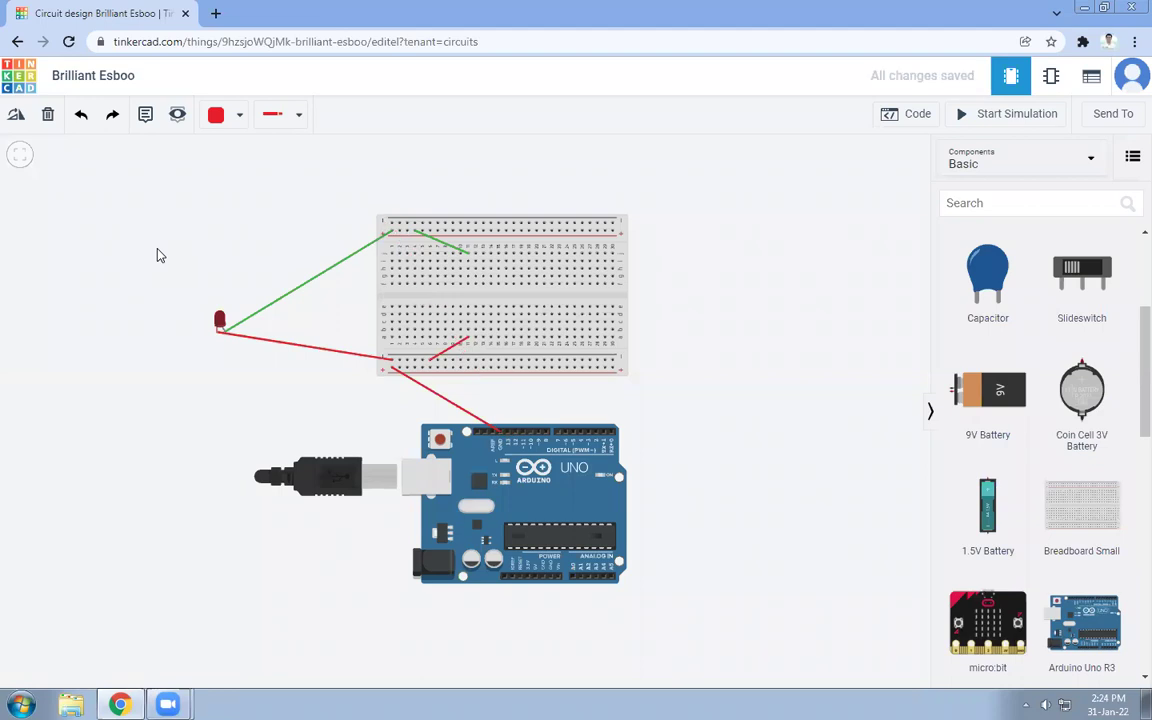
{"action": "left_click", "coordinate": [319, 283]}
{"action": "key", "text": "Delete"}
{"action": "left_click", "coordinate": [319, 358]}
{"action": "key", "text": "Delete"}
{"action": "left_click", "coordinate": [456, 248]}
{"action": "key", "text": "Delete"}
{"action": "left_click", "coordinate": [452, 330]}
{"action": "left_click", "coordinate": [449, 349]}
{"action": "key", "text": "Delete"}
{"action": "left_click", "coordinate": [434, 396]}
{"action": "key", "text": "Delete"}
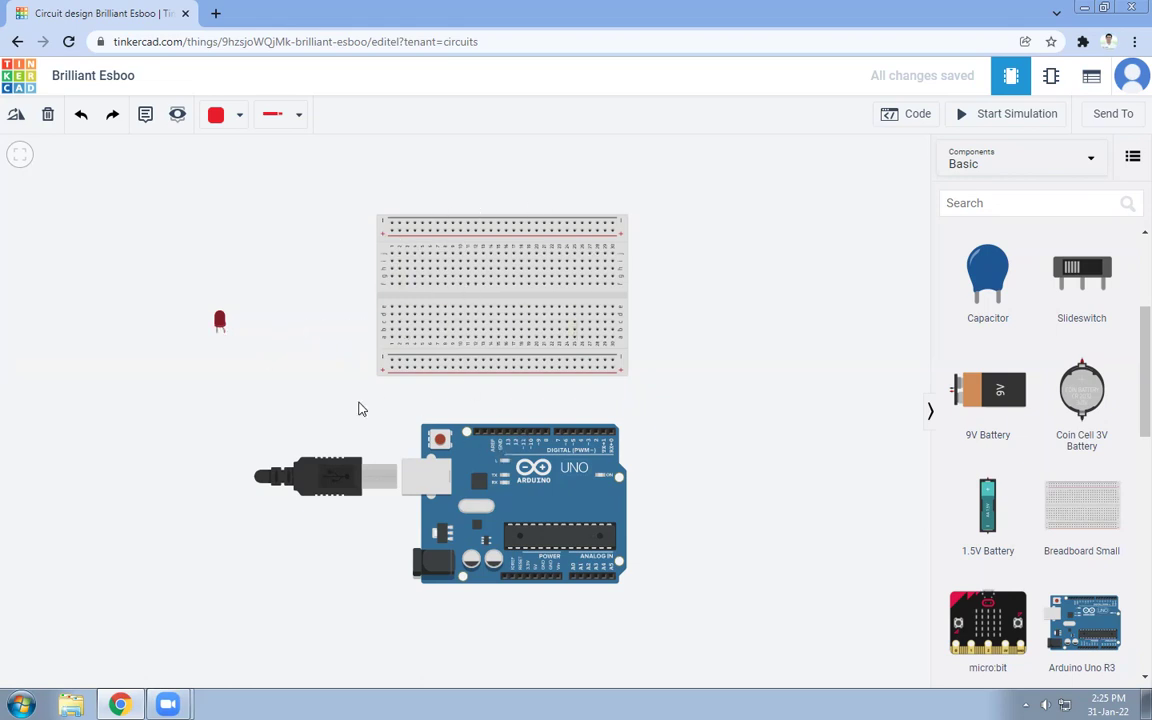
Wire Arduino pin 13 to the breadboard's lower positive rail and add a jumper from that rail to column 10, row a.
{"action": "left_click", "coordinate": [508, 436]}
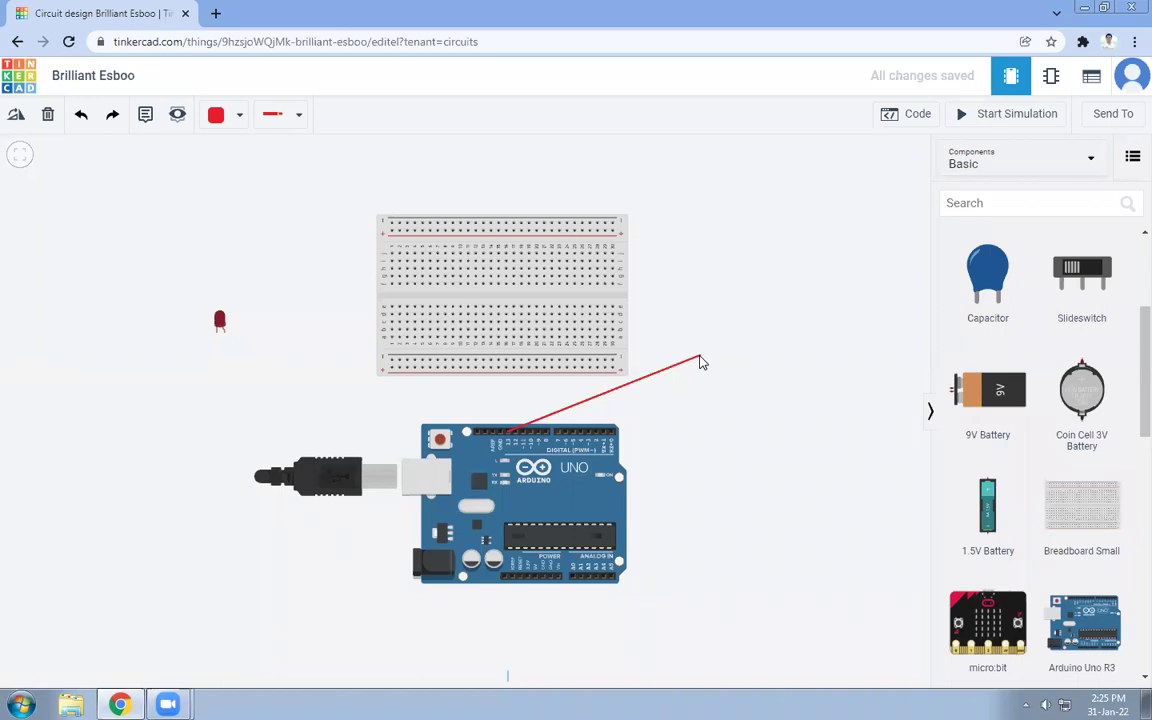
{"action": "left_click", "coordinate": [392, 369]}
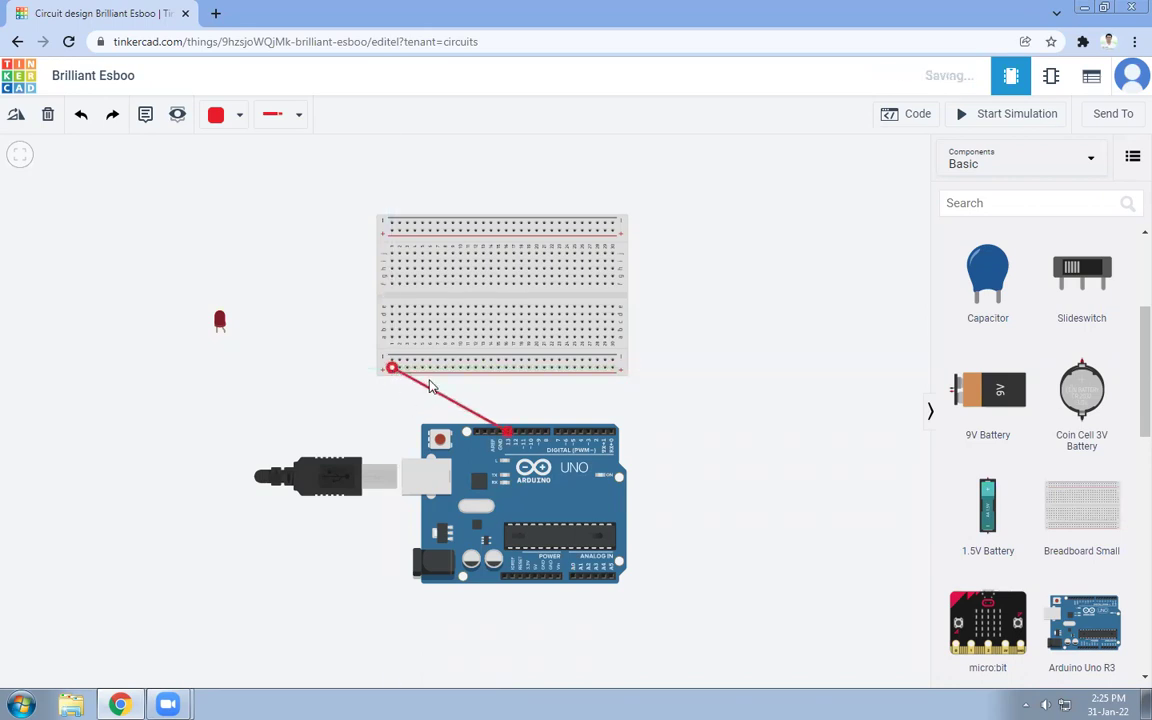
{"action": "left_click", "coordinate": [415, 369]}
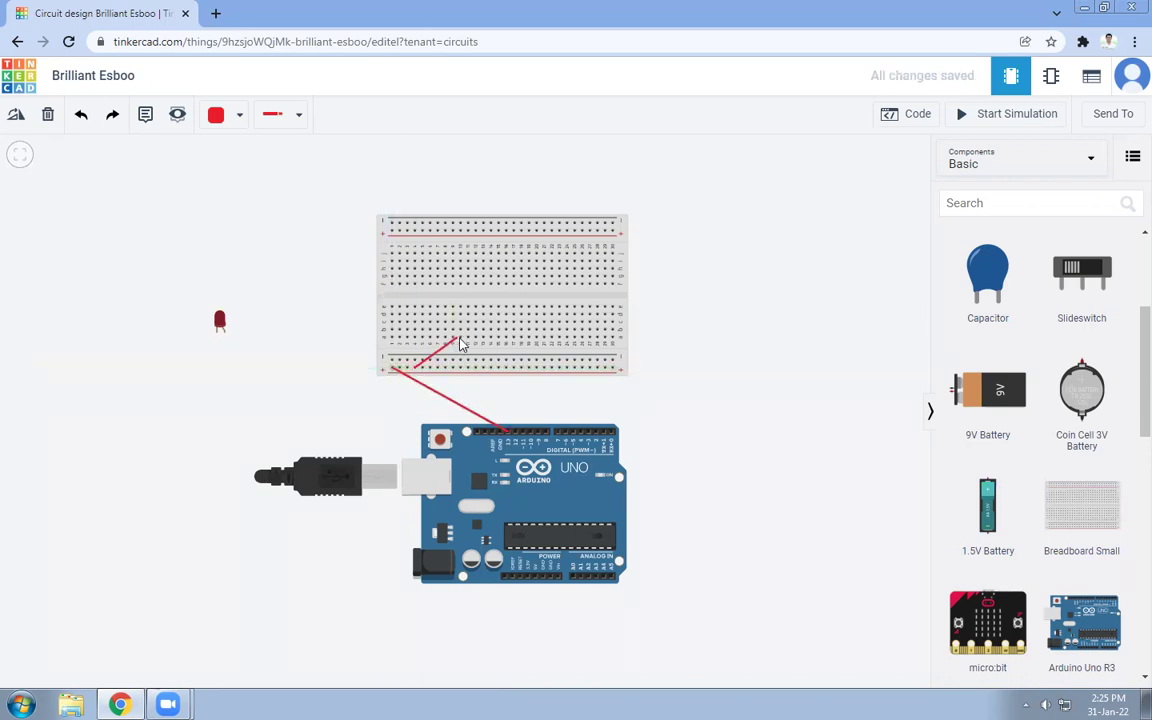
{"action": "left_click", "coordinate": [460, 338]}
Wire the Arduino's digital-side GND pin to the upper positive rail and add a jumper from that rail to column 10, row j.
{"action": "left_click", "coordinate": [497, 433]}
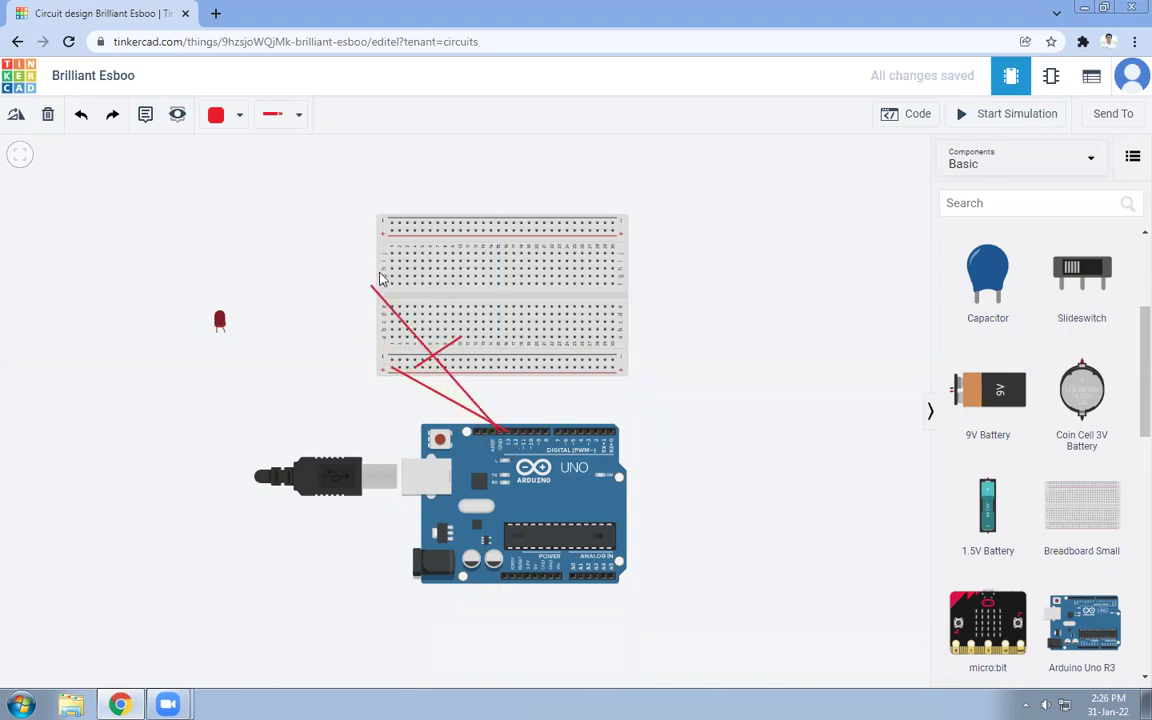
{"action": "left_click", "coordinate": [391, 231]}
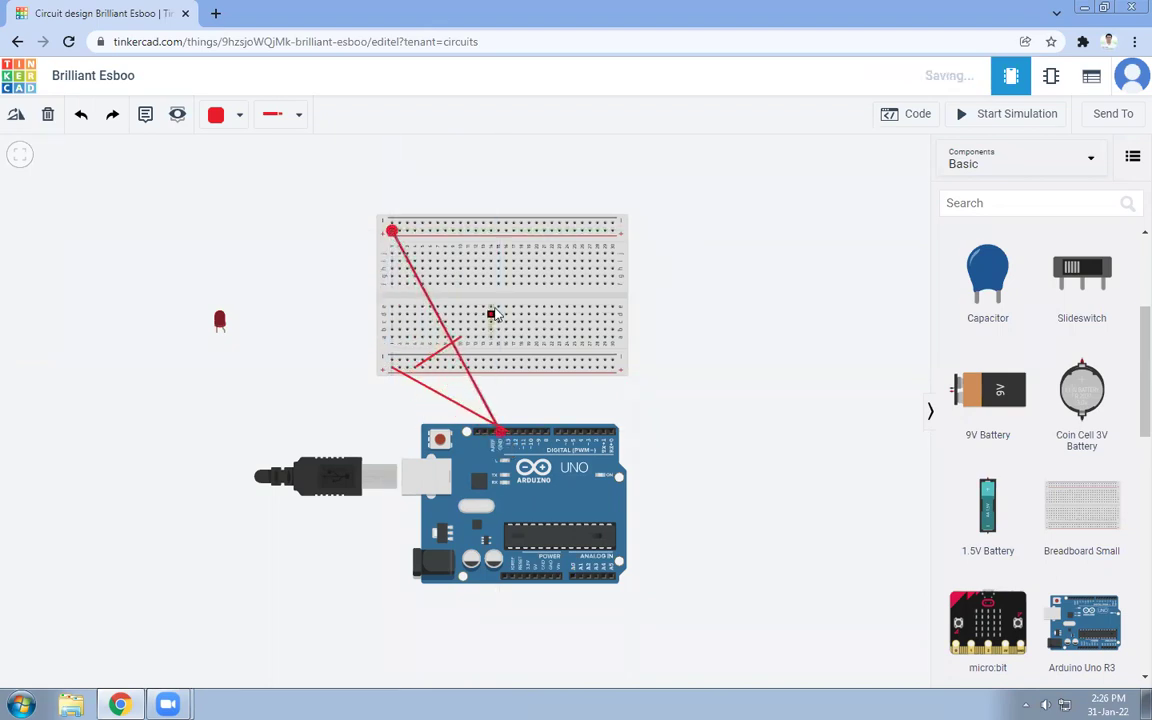
{"action": "left_click", "coordinate": [423, 233]}
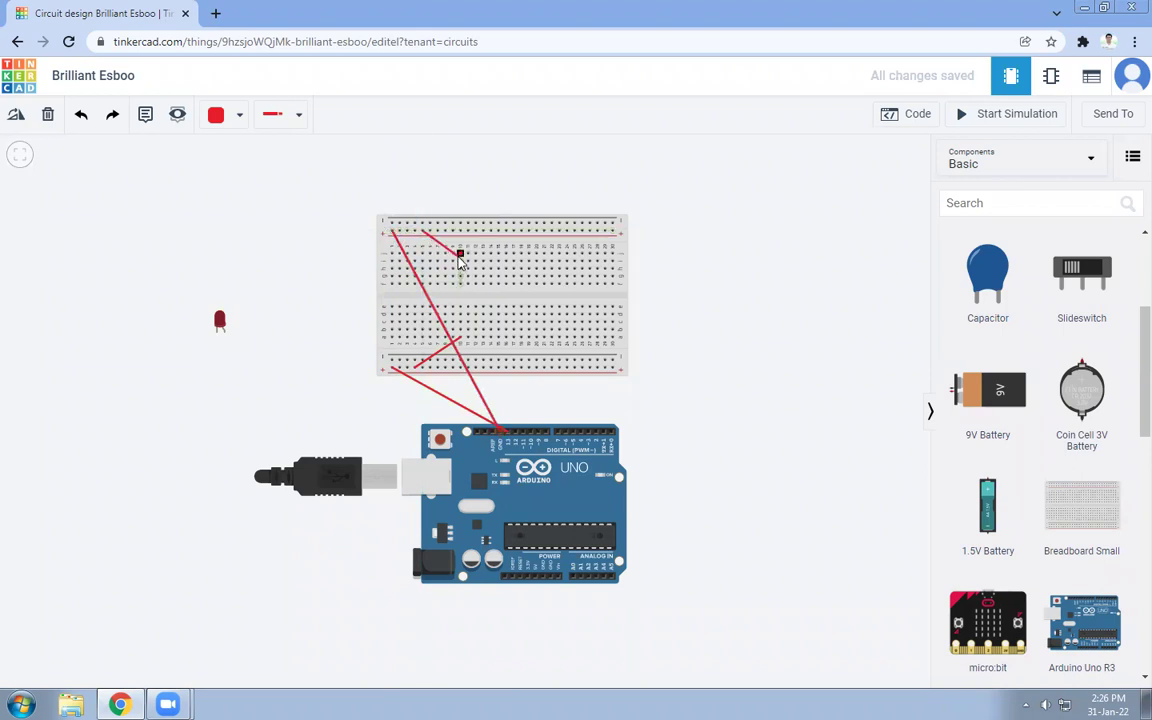
{"action": "left_click", "coordinate": [460, 253]}
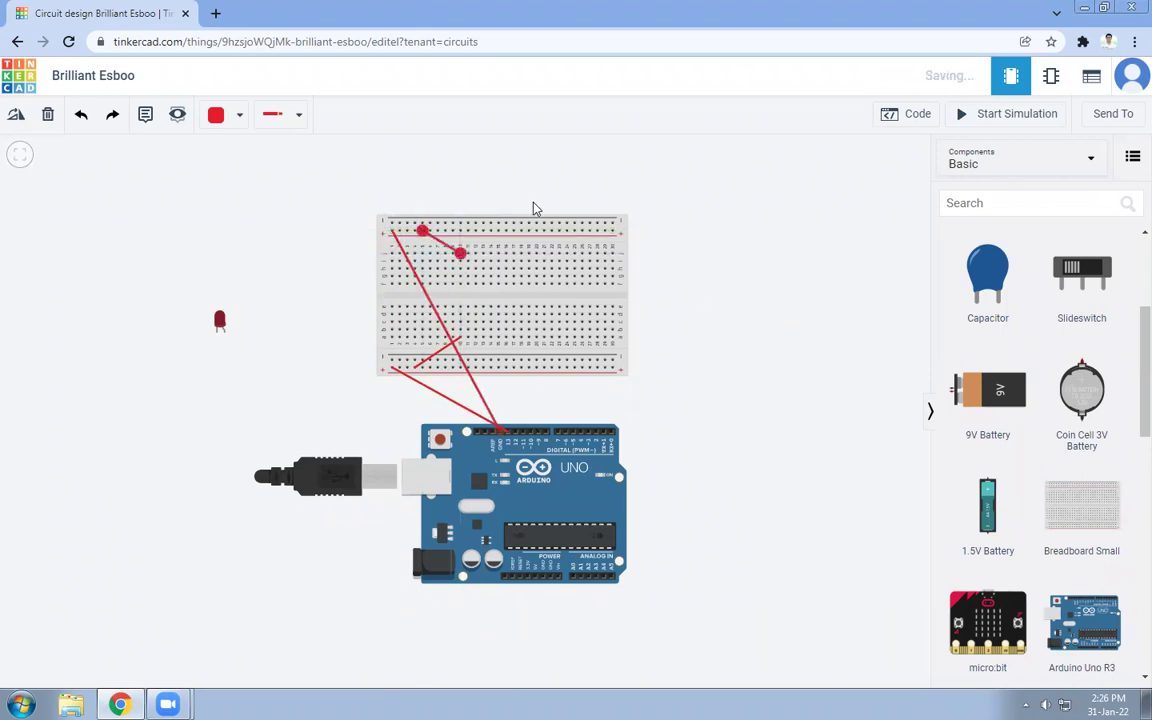
Color the upper rail's jumper and the GND wire green.
{"action": "left_click", "coordinate": [226, 114]}
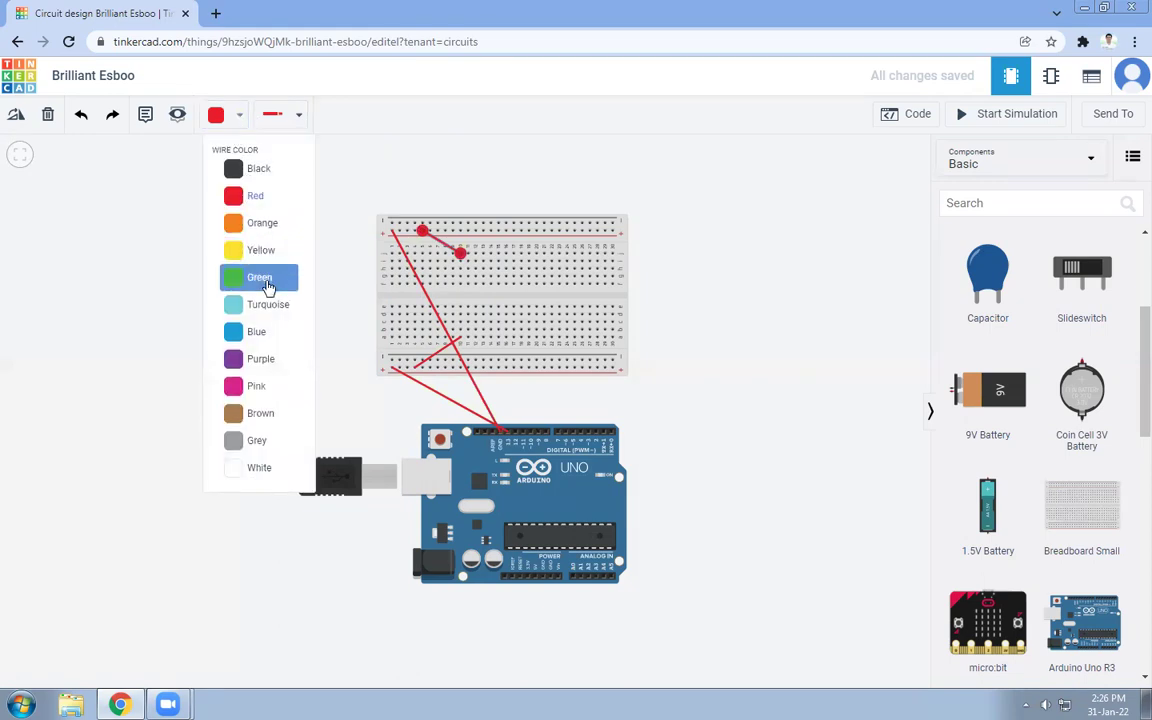
{"action": "left_click", "coordinate": [266, 279]}
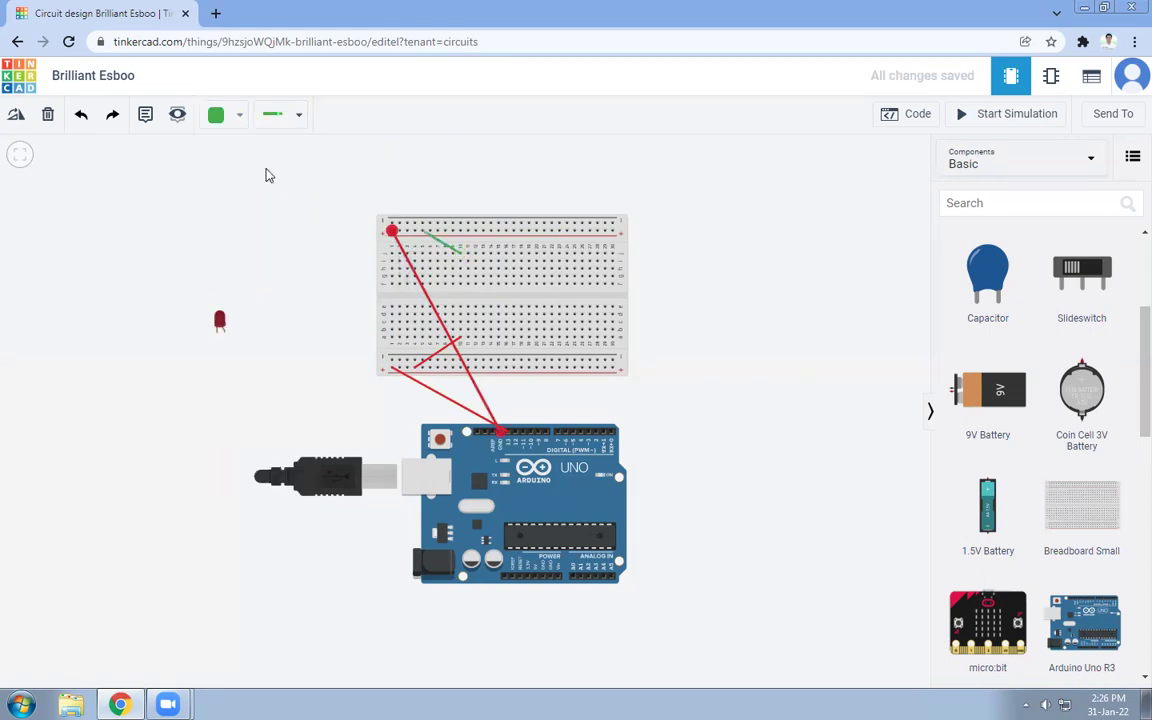
{"action": "left_click", "coordinate": [220, 115]}
{"action": "left_click", "coordinate": [262, 272]}
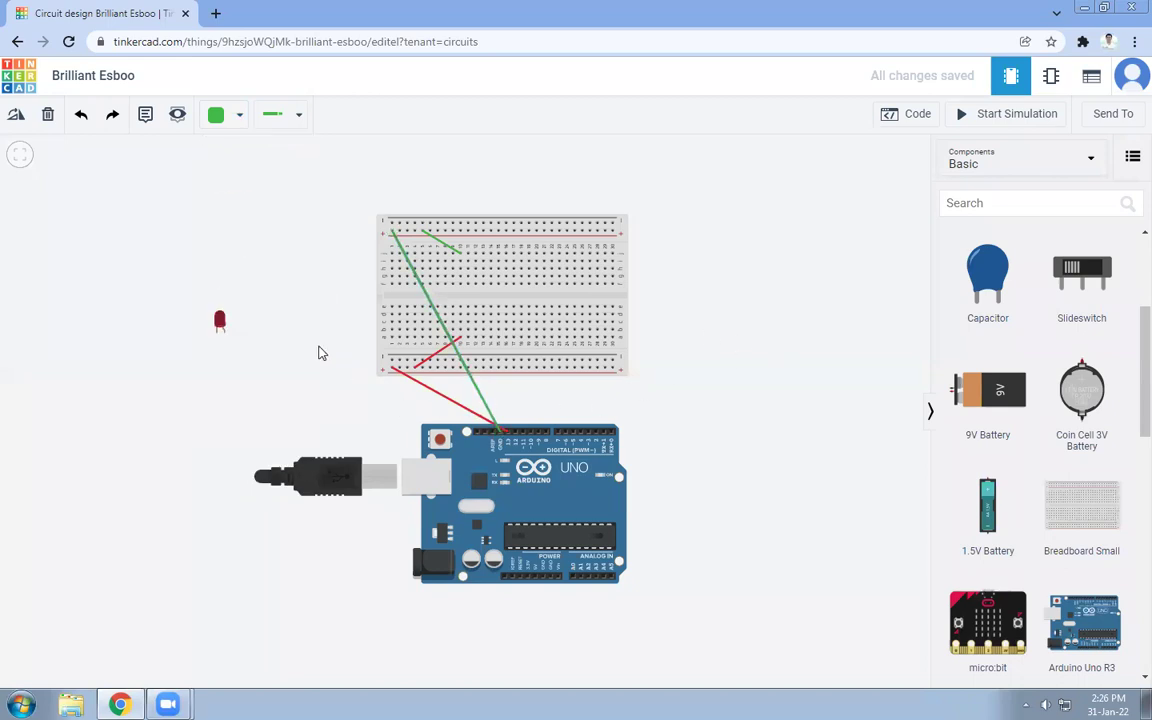
Wire the LED's anode to column 10, row e, of the breadboard and color the wire red.
{"action": "left_click", "coordinate": [225, 337]}
{"action": "left_click", "coordinate": [460, 331]}
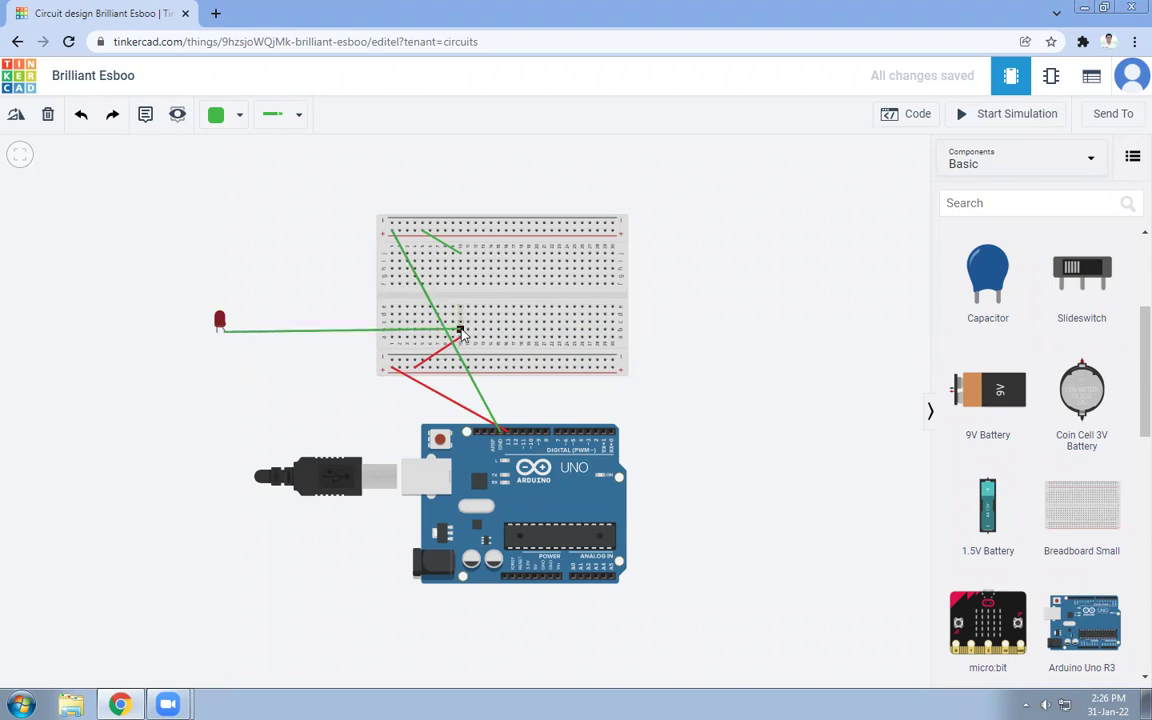
{"action": "left_click_drag", "start_coordinate": [461, 331], "coordinate": [459, 308]}
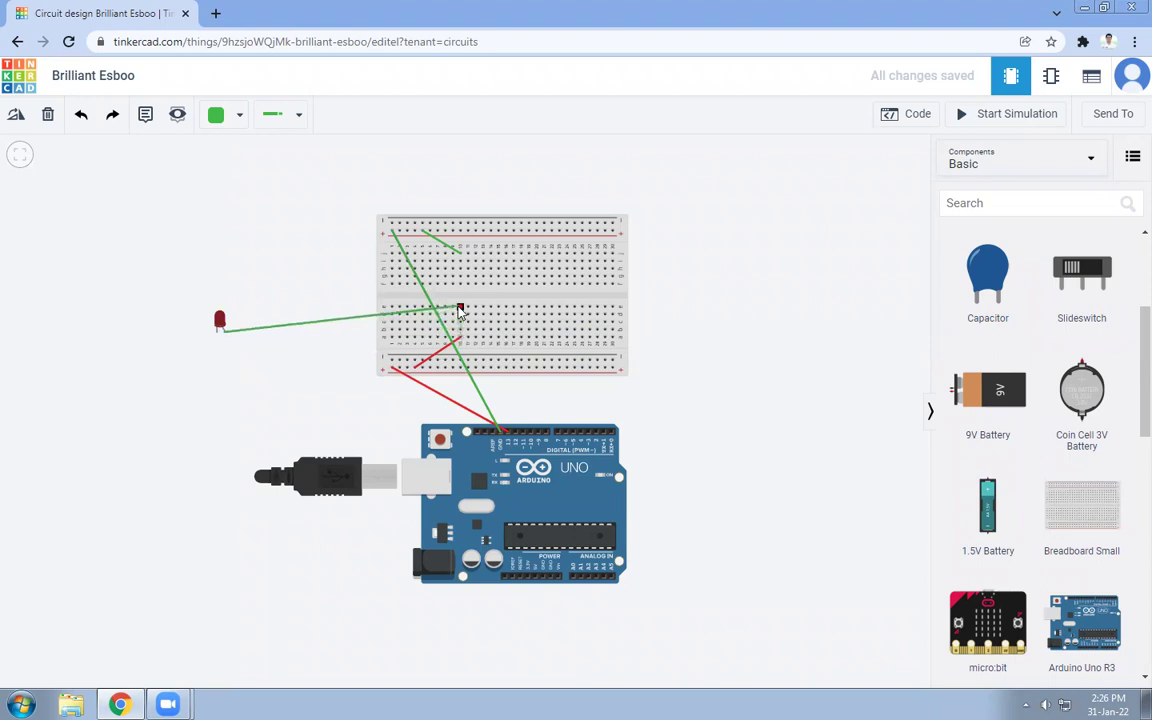
{"action": "left_click", "coordinate": [239, 117]}
{"action": "left_click", "coordinate": [249, 197]}
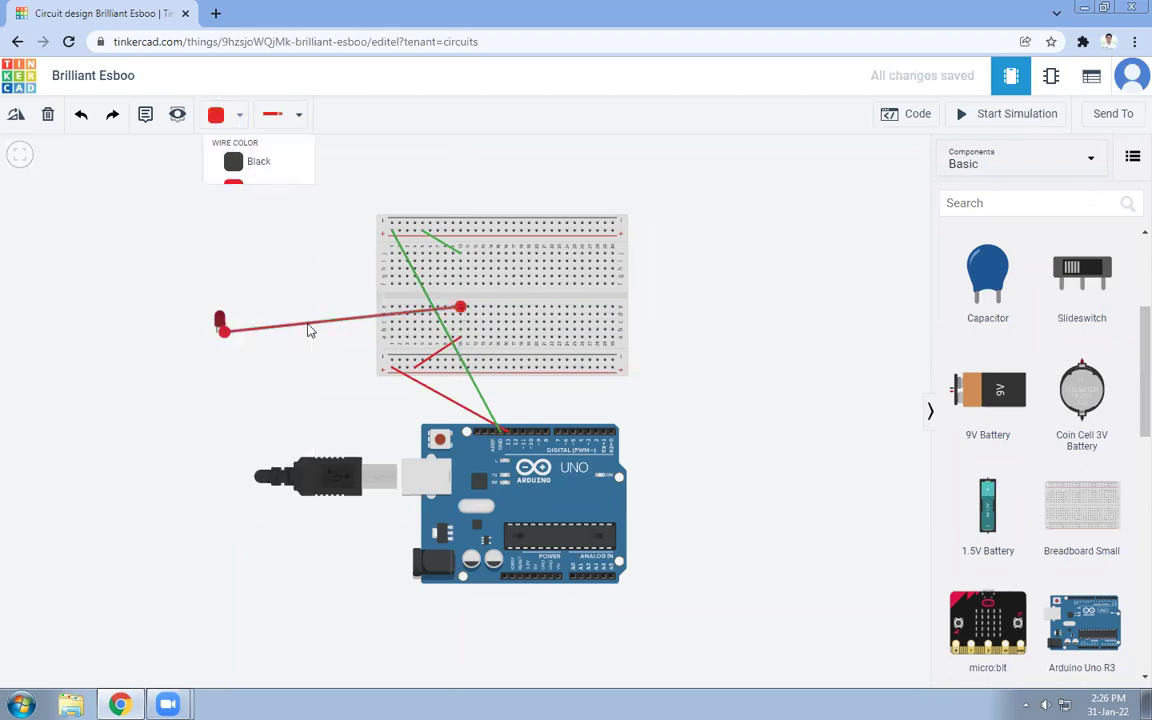
Wire the LED's cathode to column 10, row f, of the breadboard, color the wire green and deselect it.
{"action": "left_click", "coordinate": [219, 328]}
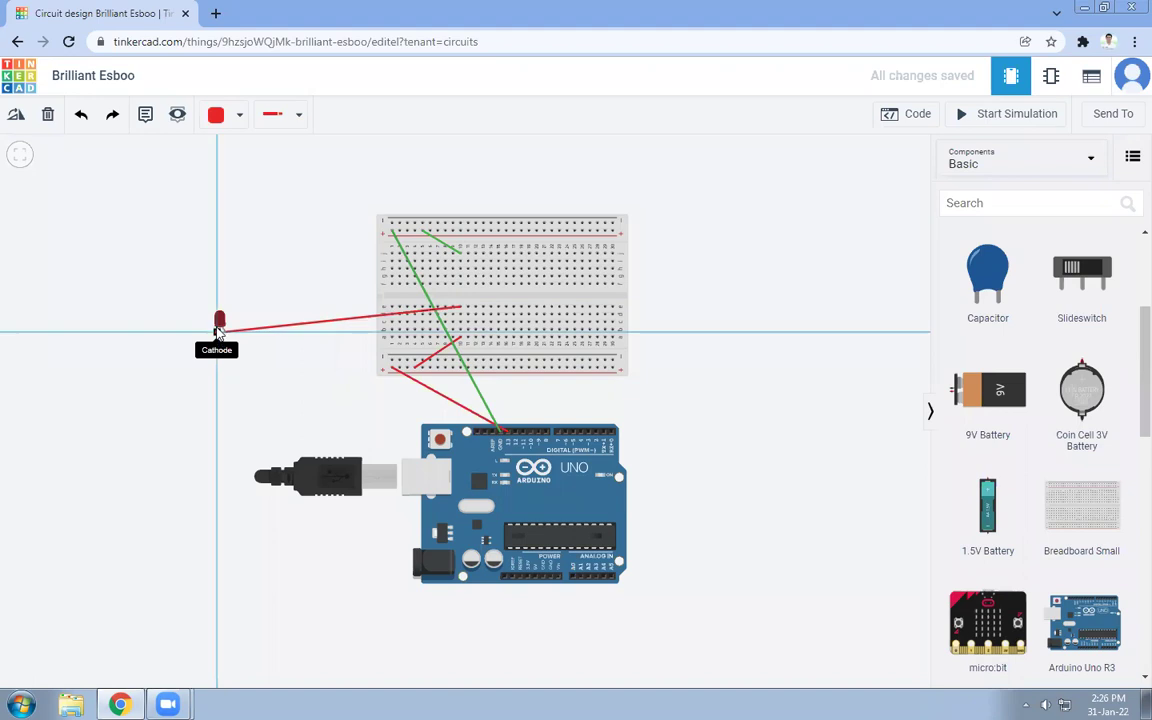
{"action": "left_click", "coordinate": [460, 285]}
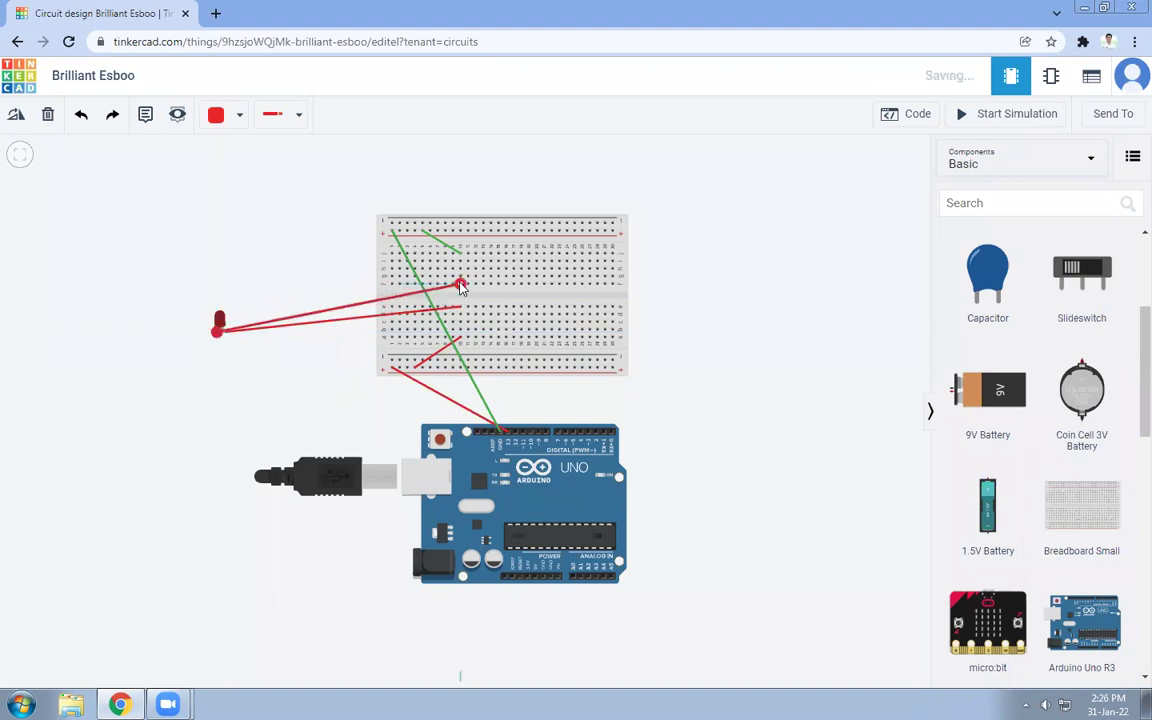
{"action": "left_click", "coordinate": [287, 115]}
{"action": "left_click", "coordinate": [232, 117]}
{"action": "left_click", "coordinate": [256, 284]}
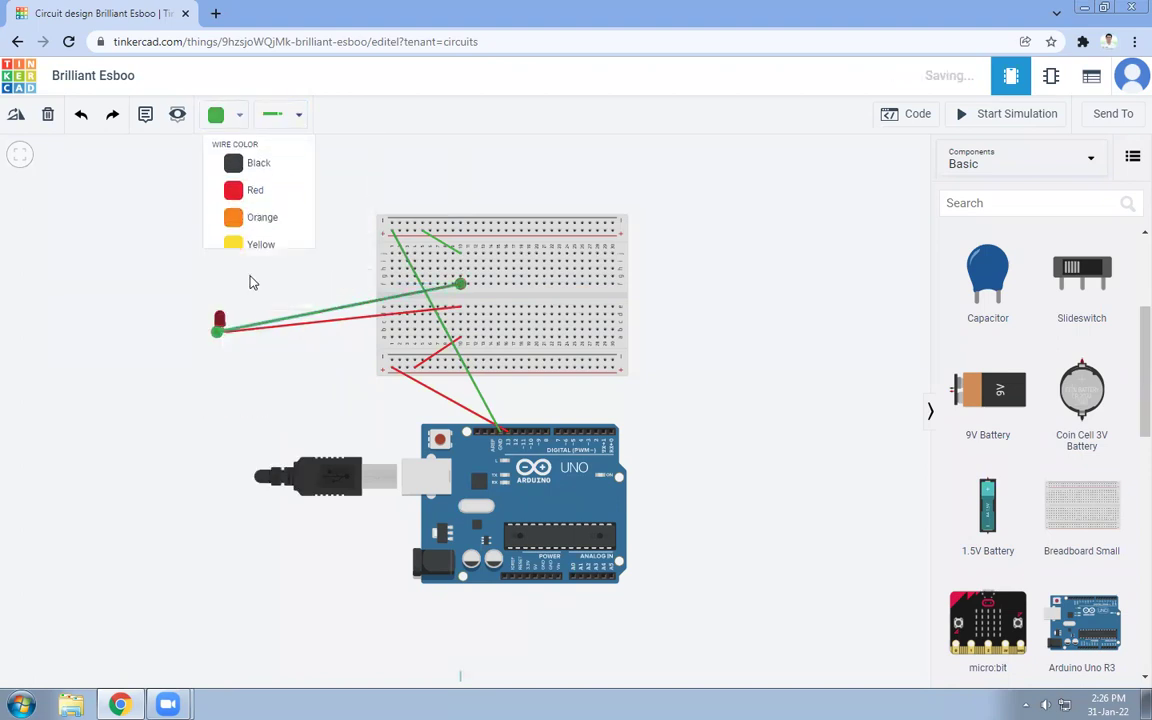
{"action": "left_click", "coordinate": [60, 444]}
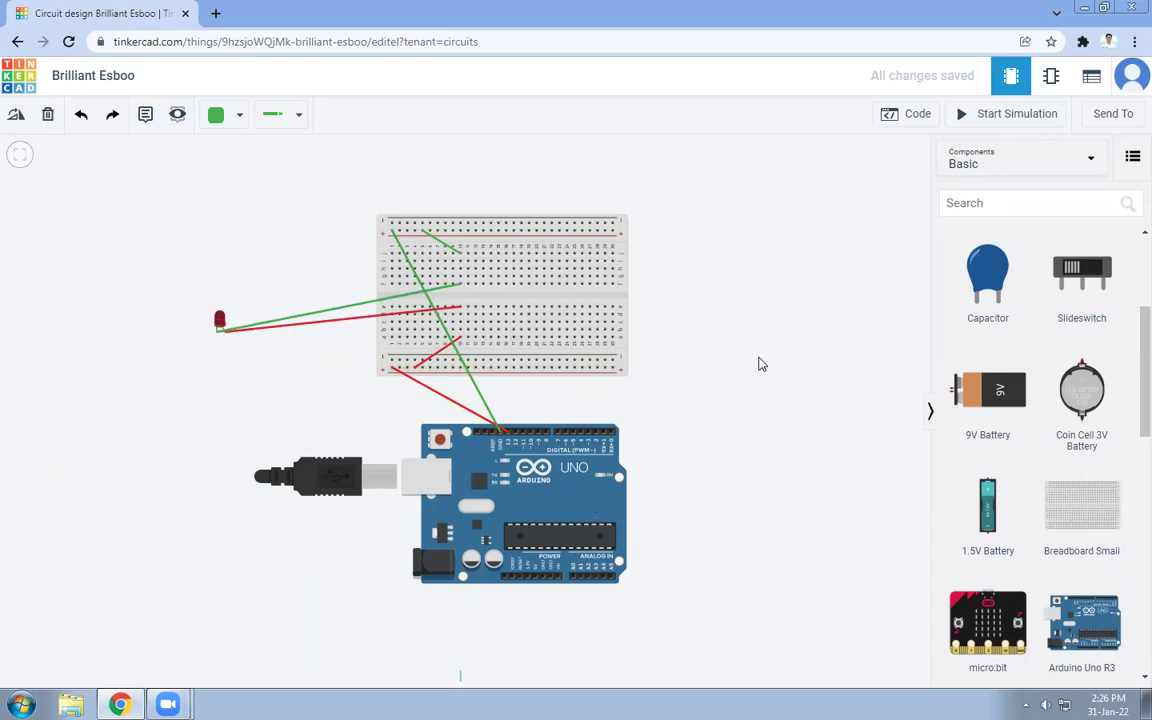
Open the Arduino's code blocks and examine the HIGH/LOW options of the built-in LED blocks and the time units of the first wait block.
{"action": "left_click", "coordinate": [914, 114]}
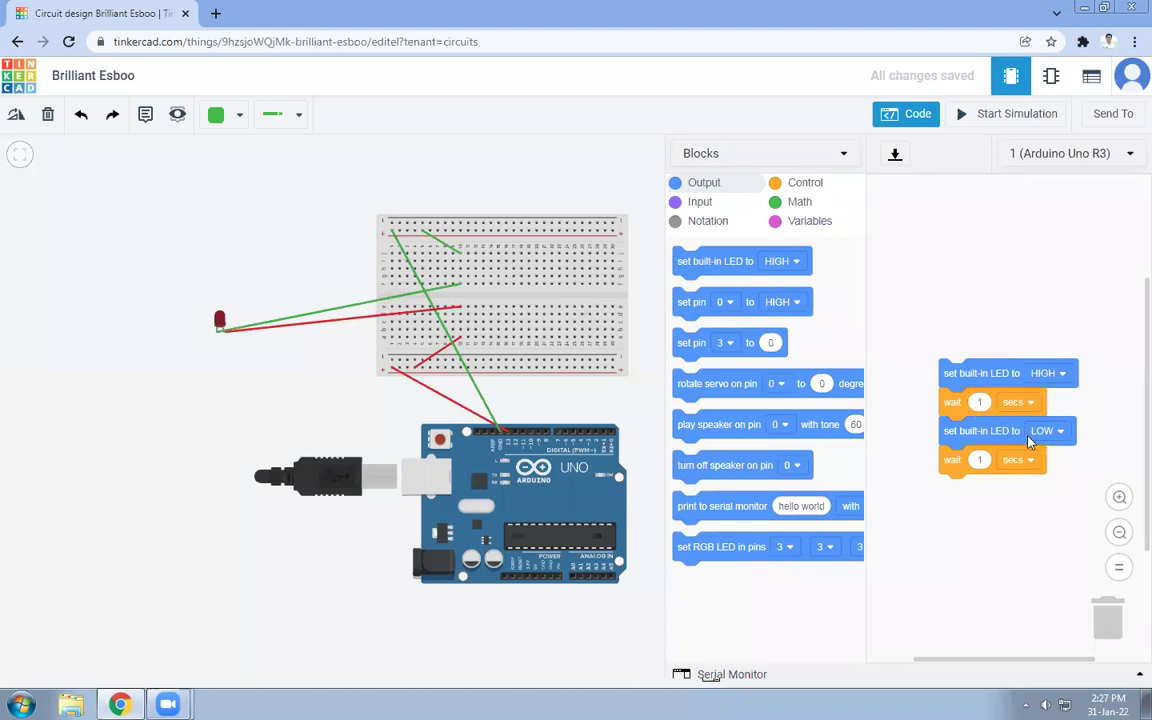
{"action": "left_click", "coordinate": [980, 460]}
{"action": "key", "text": "shift+Tab"}
{"action": "left_click", "coordinate": [1048, 373]}
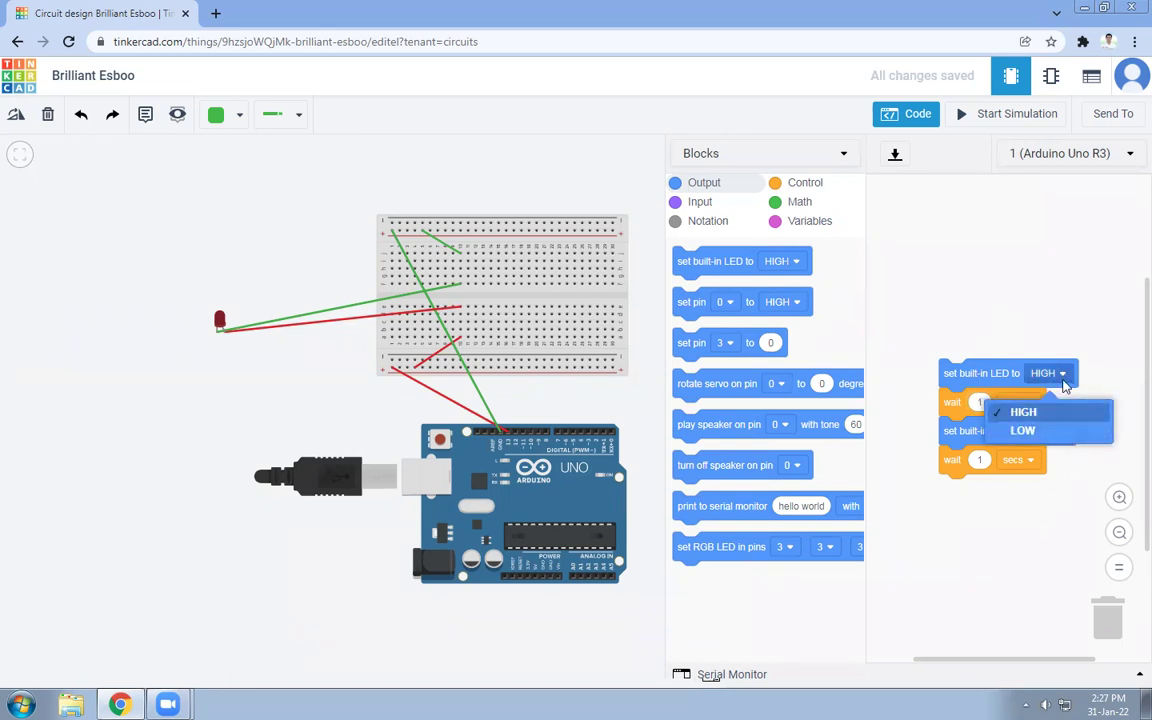
{"action": "left_click", "coordinate": [1022, 430]}
{"action": "left_click", "coordinate": [1065, 441]}
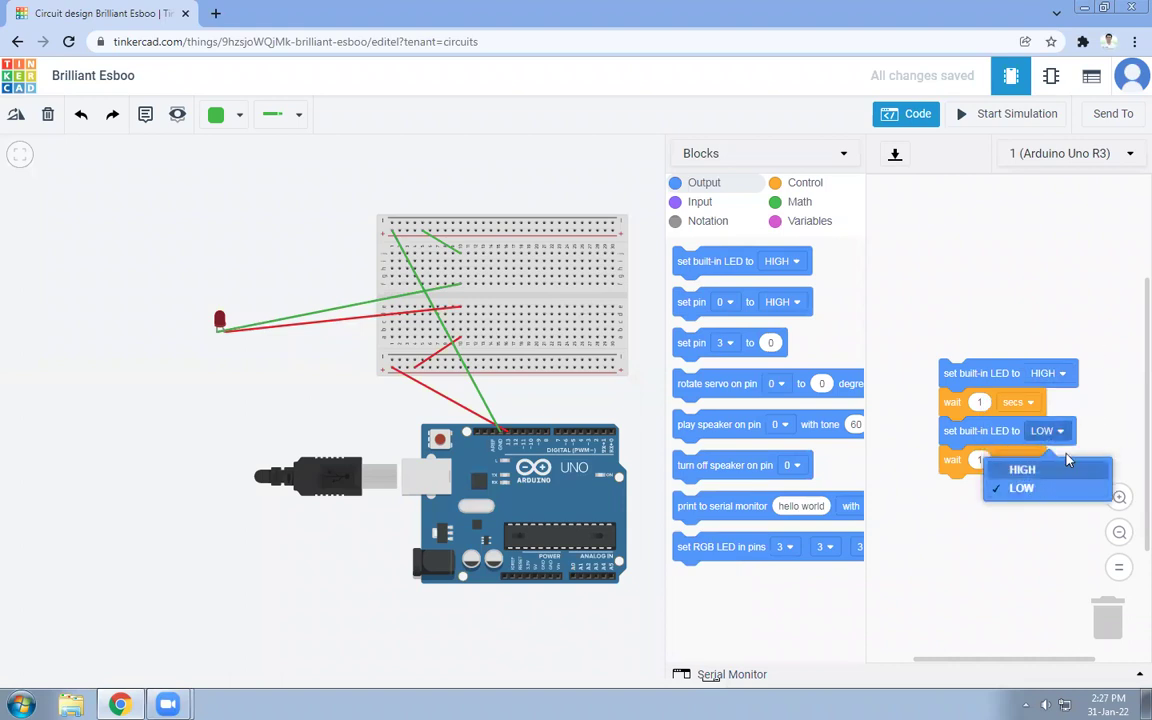
{"action": "left_click", "coordinate": [1124, 393]}
{"action": "left_click", "coordinate": [1030, 404]}
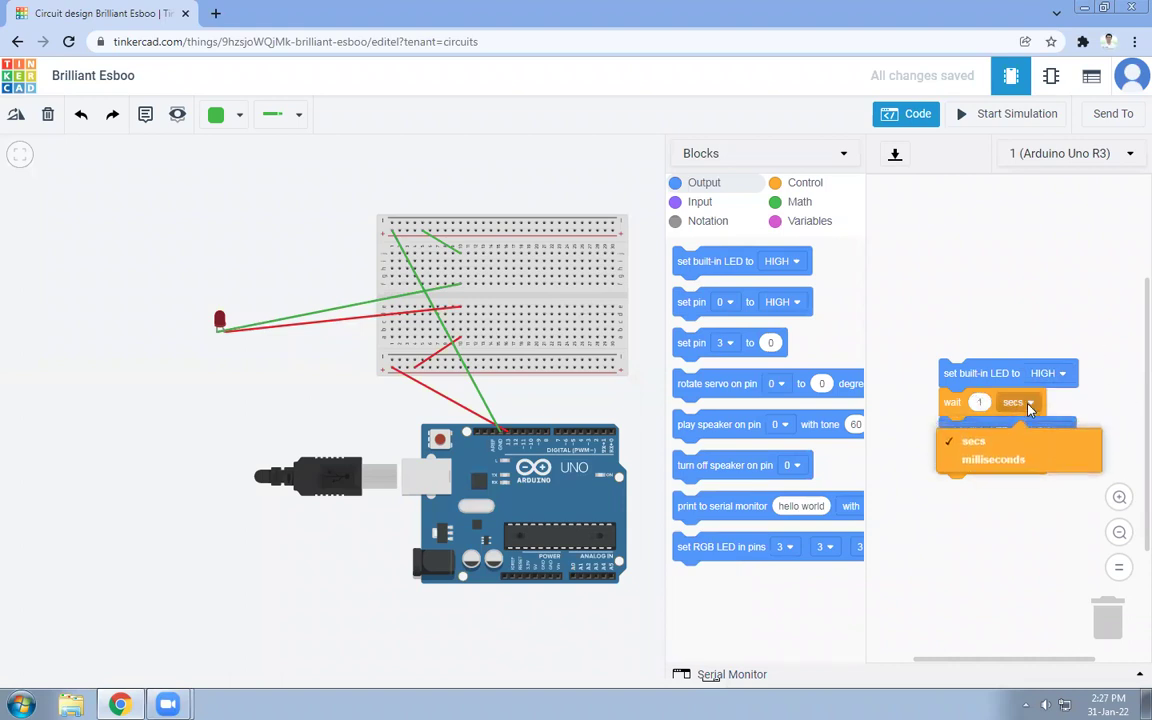
{"action": "left_click", "coordinate": [1003, 505]}
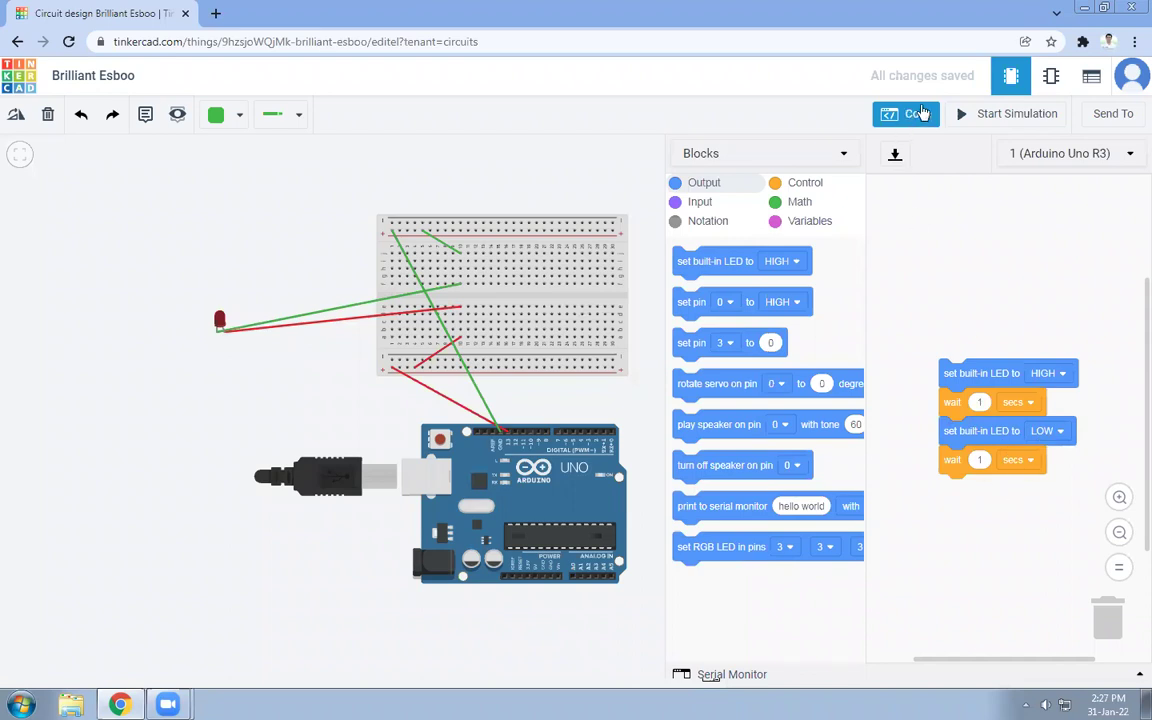
Run the circuit simulation to check how the LED behaves with the block program, and stop it.
{"action": "left_click", "coordinate": [986, 116]}
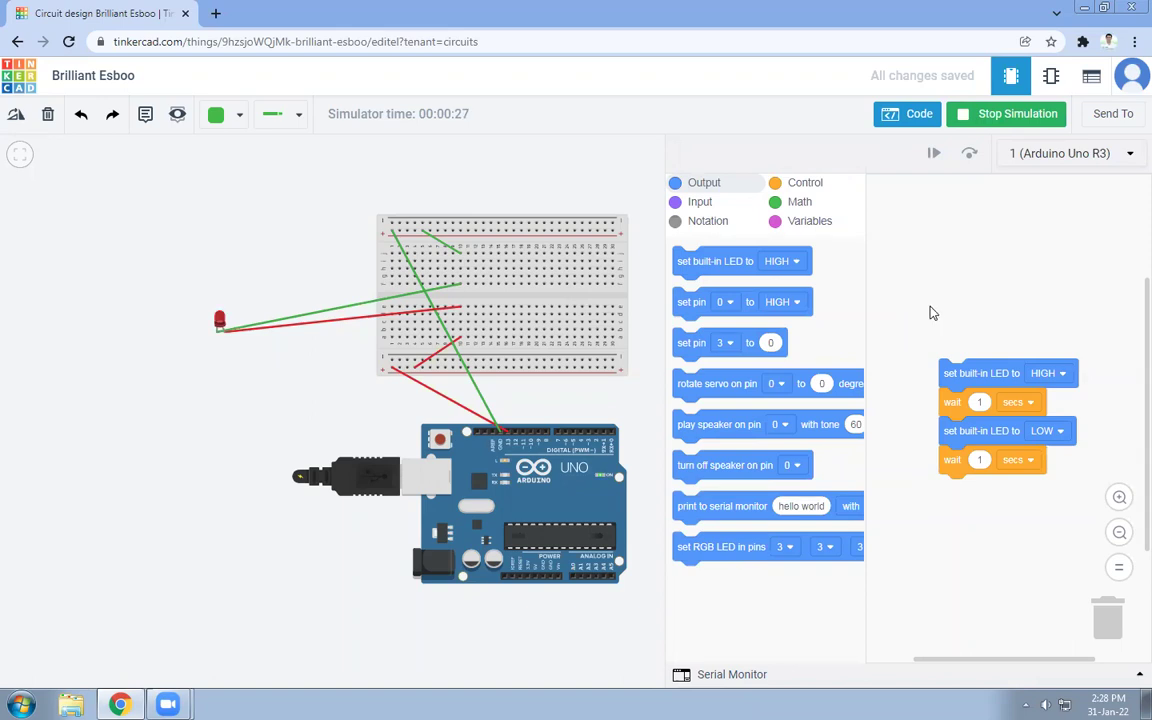
{"action": "left_click", "coordinate": [1000, 117]}
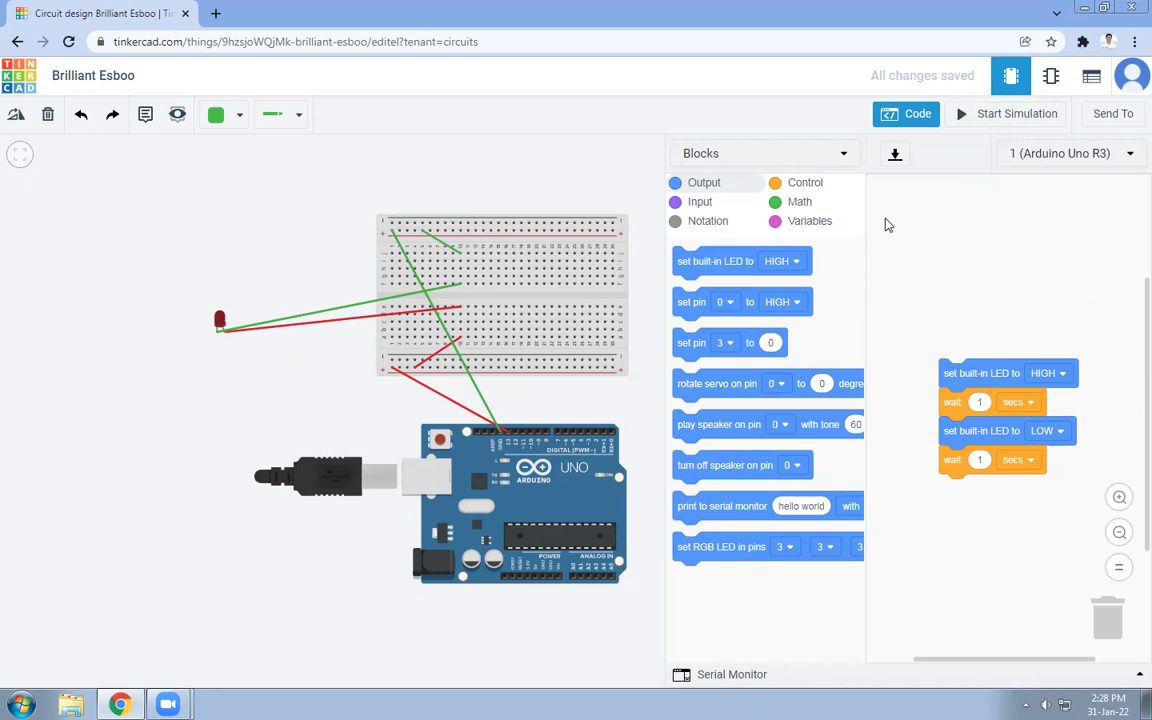
Inspect the serial monitor below the code blocks, collapse it and hide the code editor.
{"action": "left_click", "coordinate": [904, 116]}
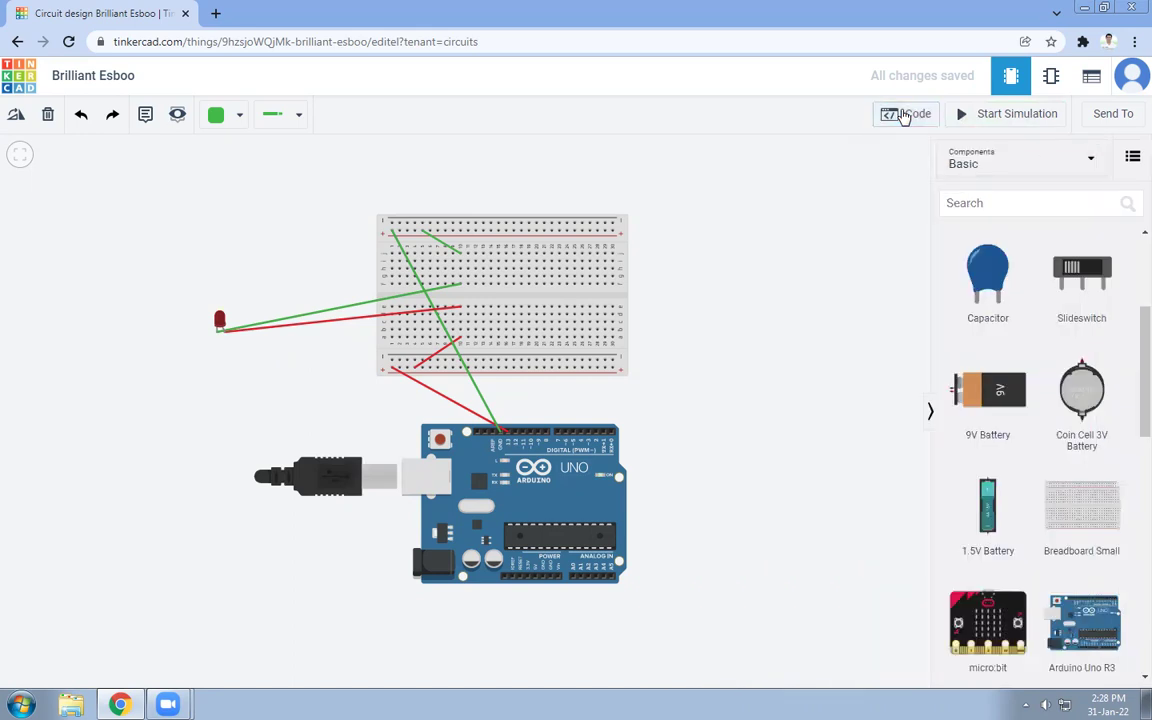
{"action": "left_click", "coordinate": [904, 116]}
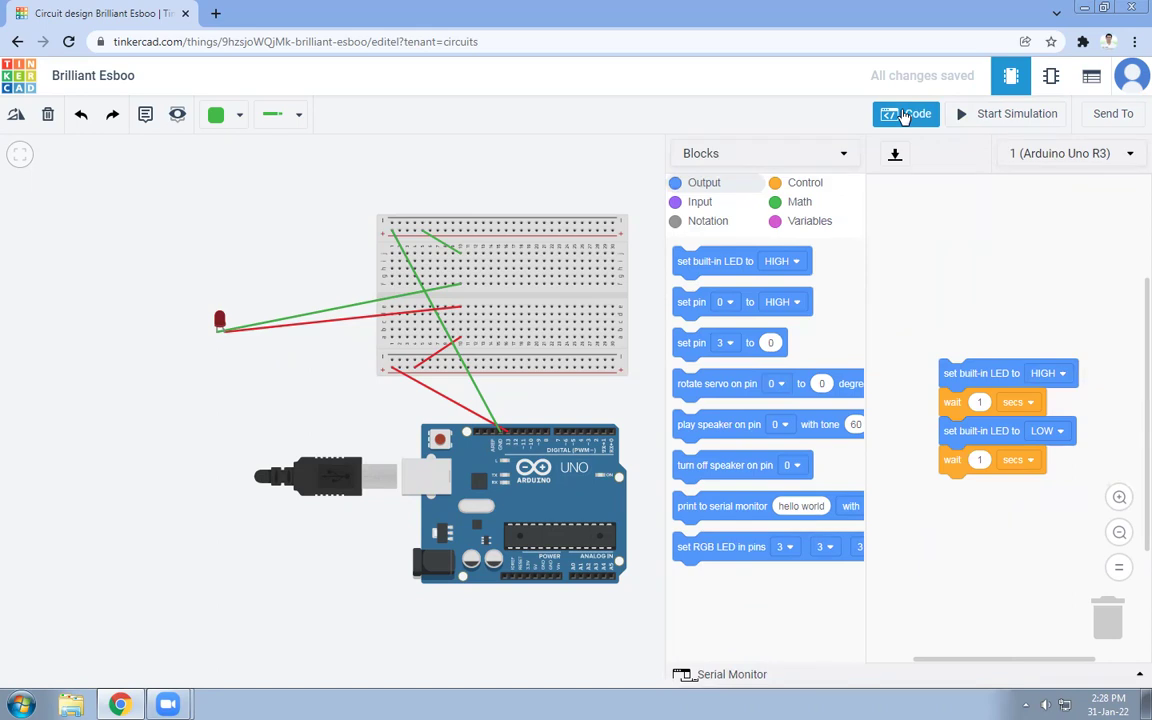
{"action": "left_click", "coordinate": [787, 673]}
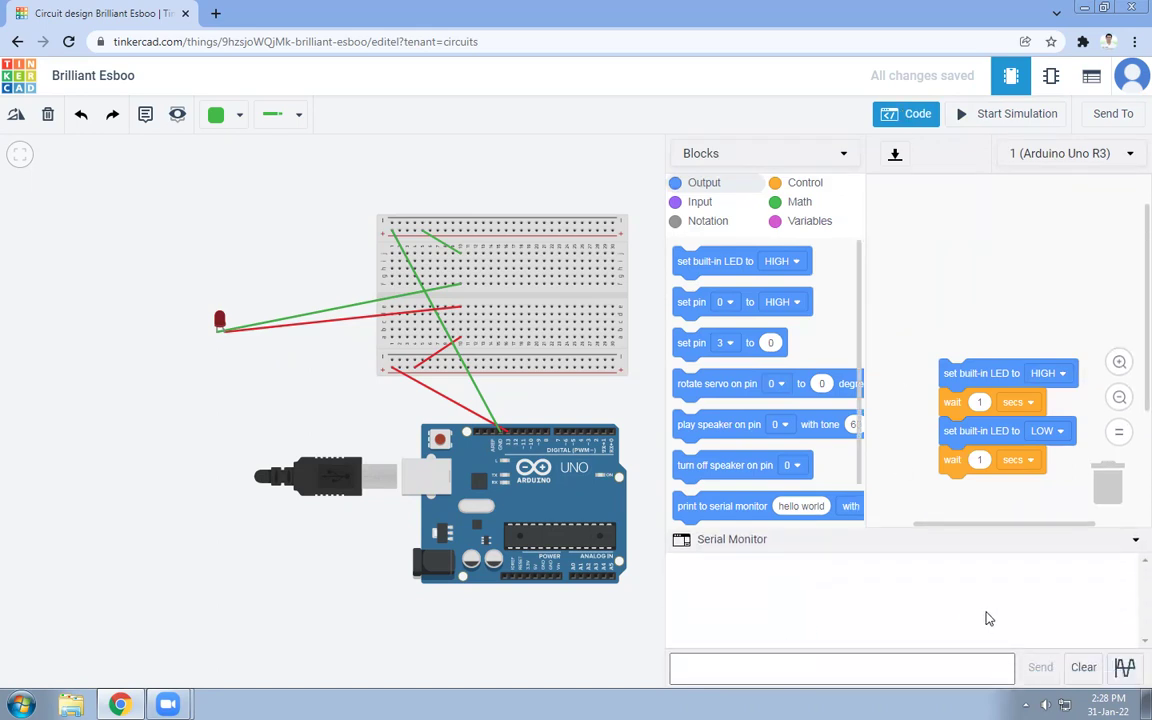
{"action": "left_click", "coordinate": [758, 666]}
{"action": "left_click", "coordinate": [723, 547]}
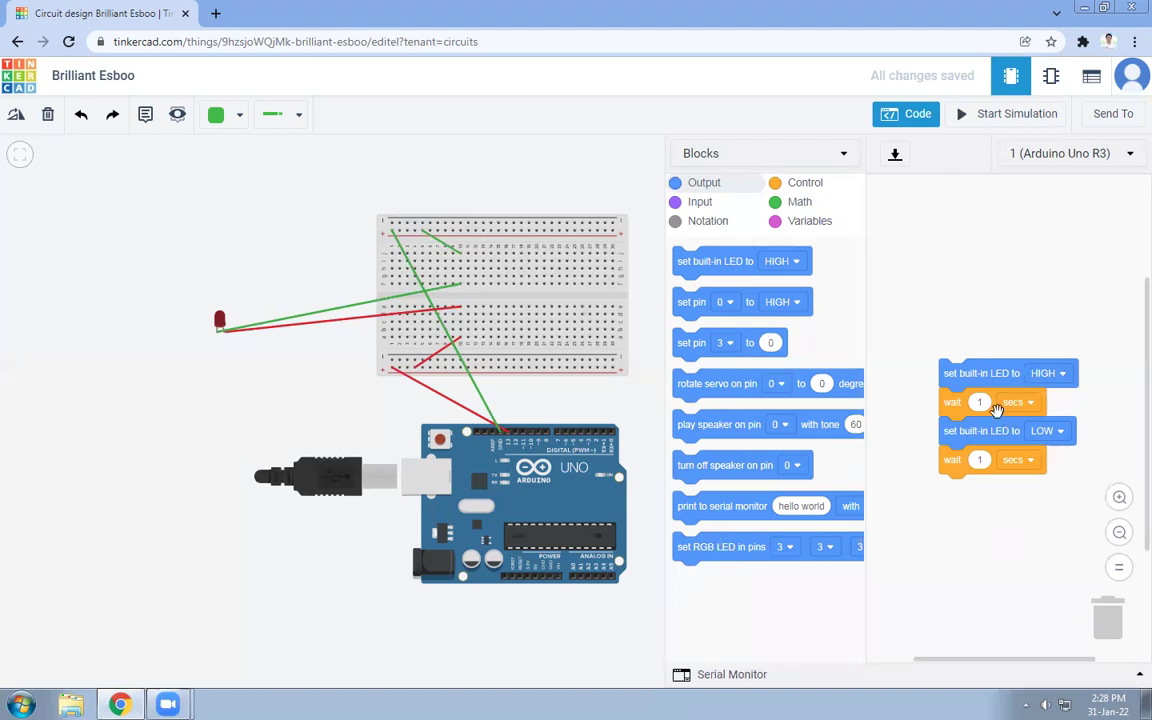
{"action": "left_click", "coordinate": [889, 118]}
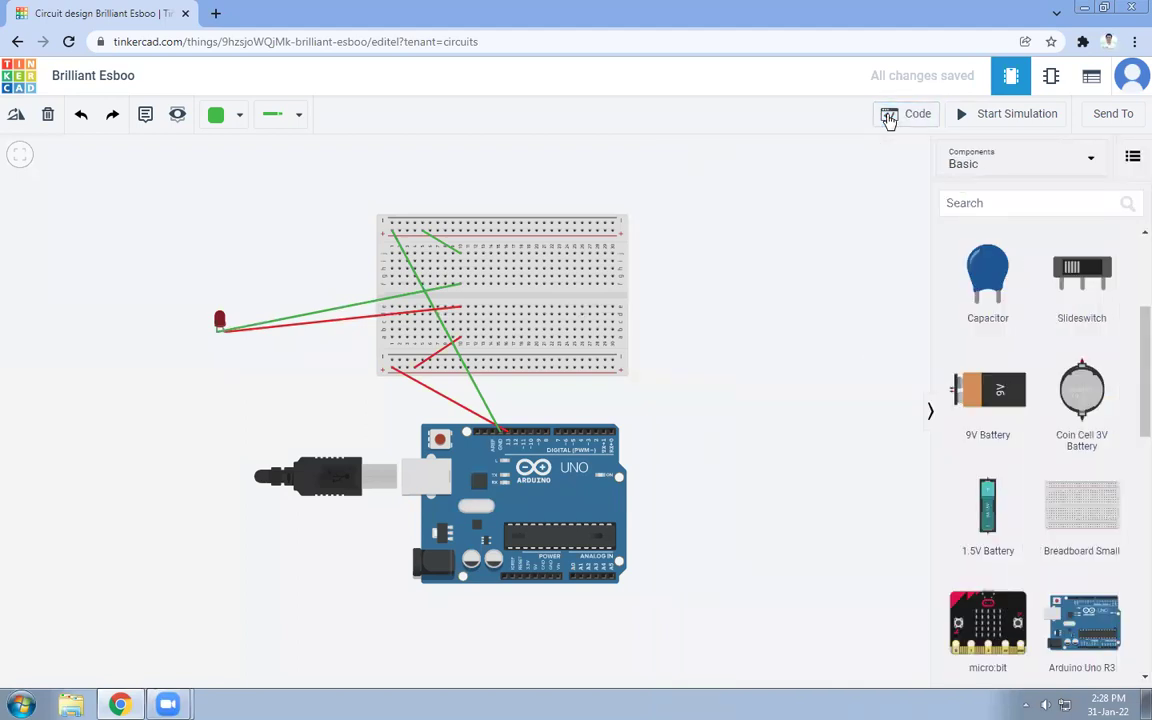